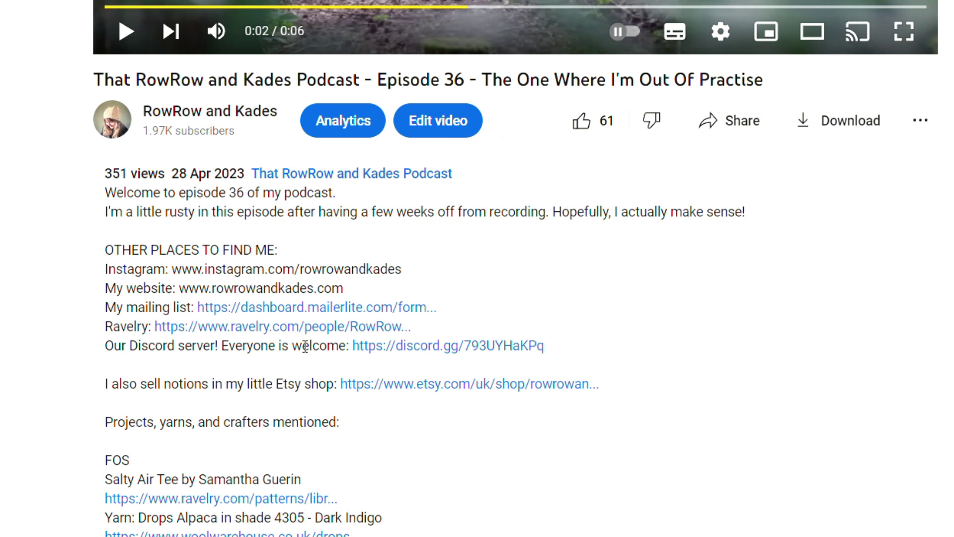
Step: Follow the server invite and pass the hCaptcha by marking the koala's nose in both images
left_click(461, 347)
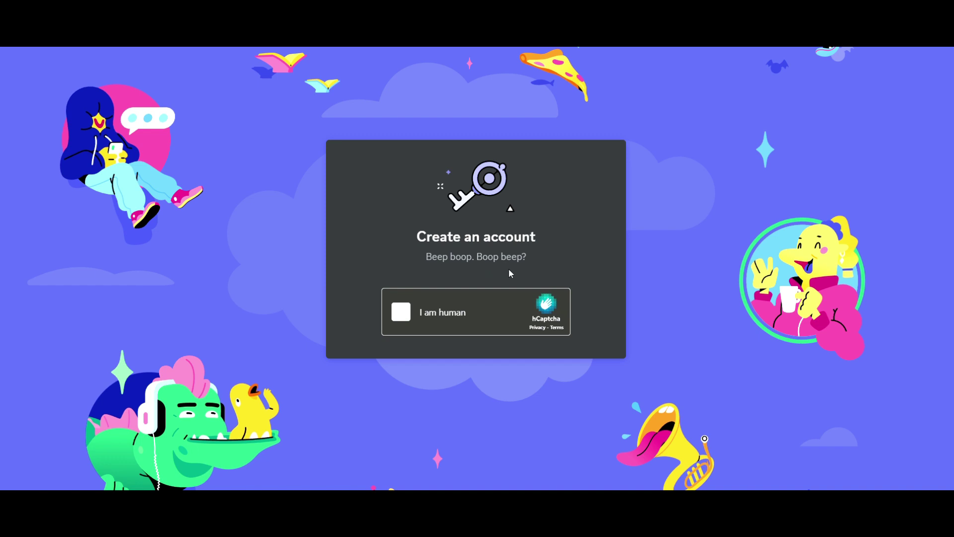
left_click(401, 312)
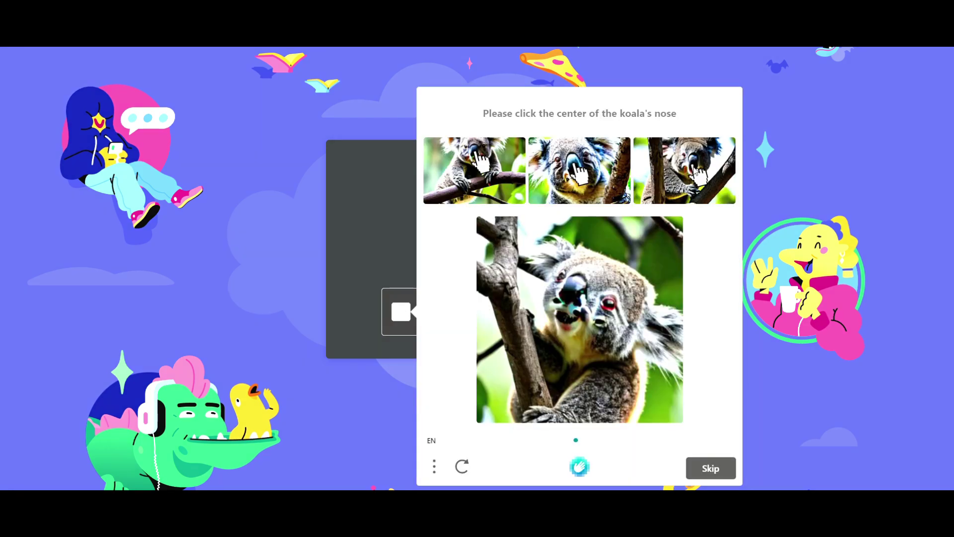
left_click(573, 289)
left_click(711, 468)
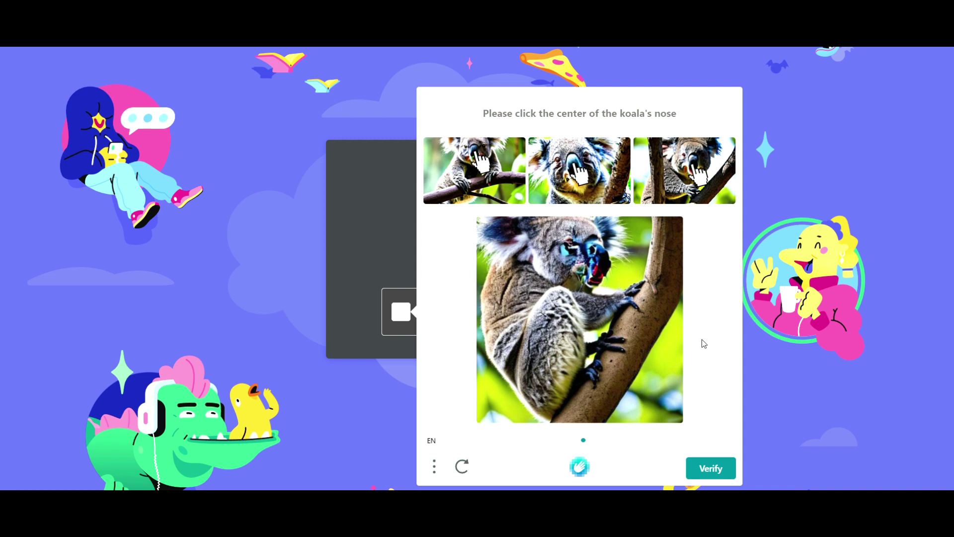
left_click(602, 258)
left_click(712, 469)
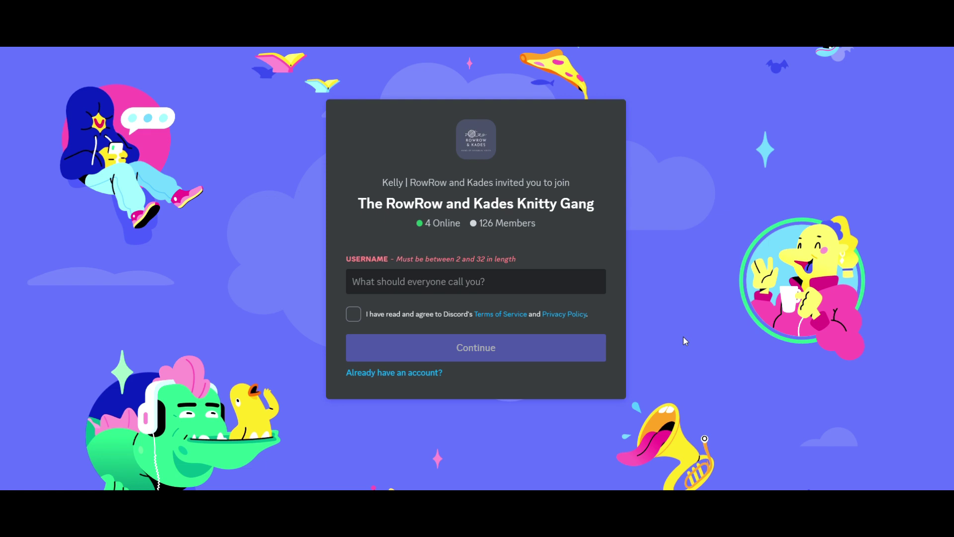
Step: Enter a username, accept the Terms of Service, and continue into the Knitty Gang server
type("Kellys Test")
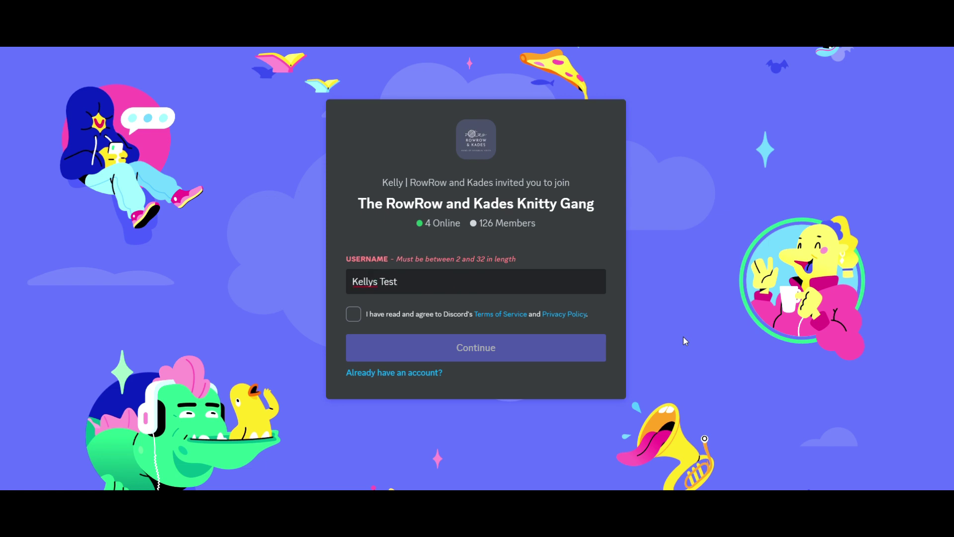
left_click(353, 314)
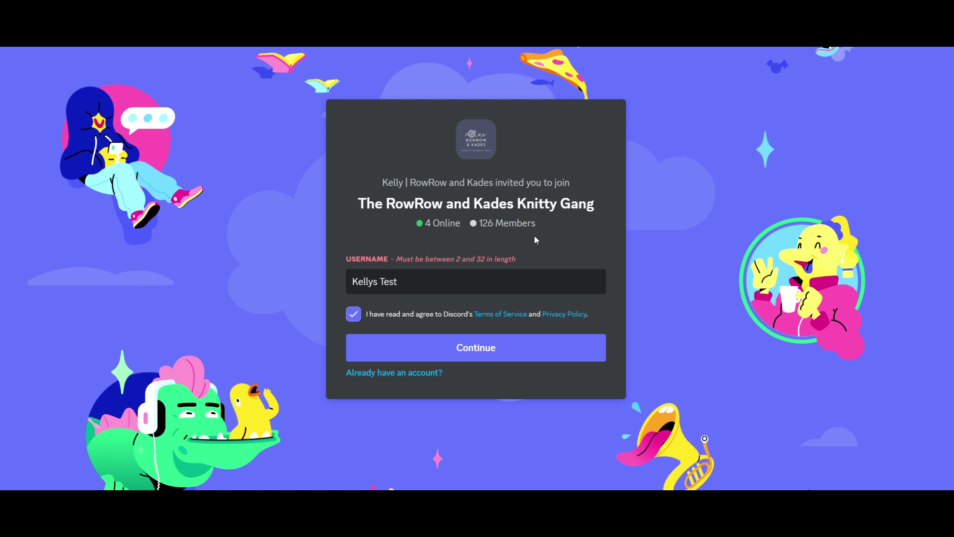
left_click(476, 351)
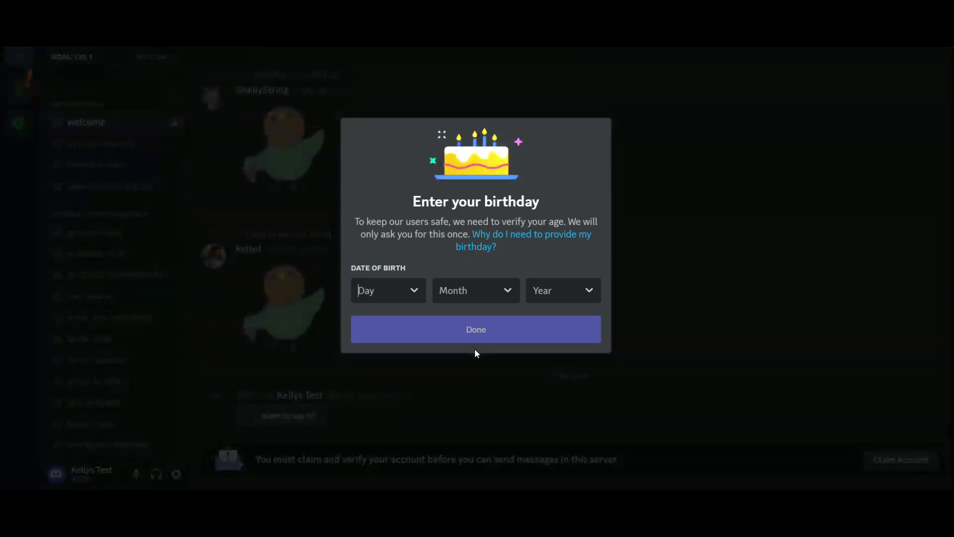
left_click(415, 293)
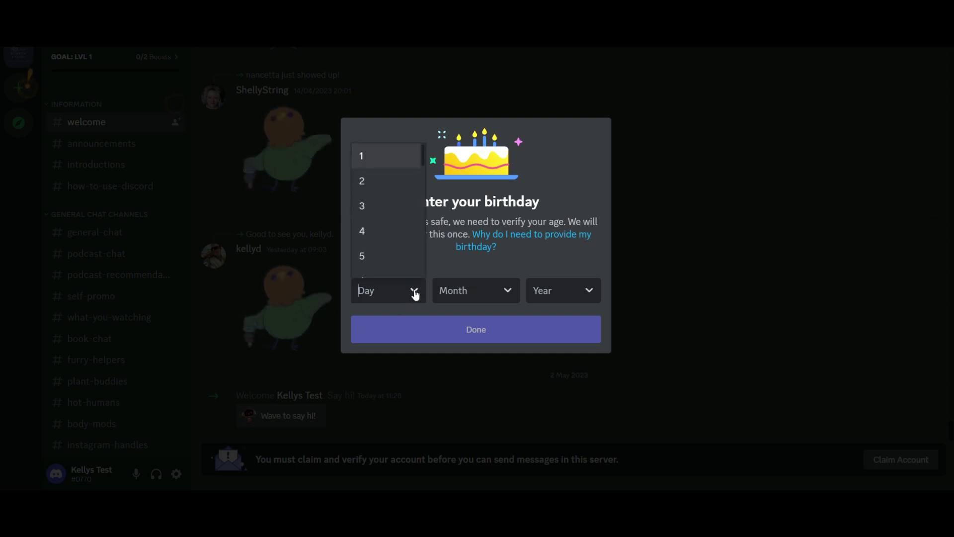
left_click_drag(422, 156, 423, 178)
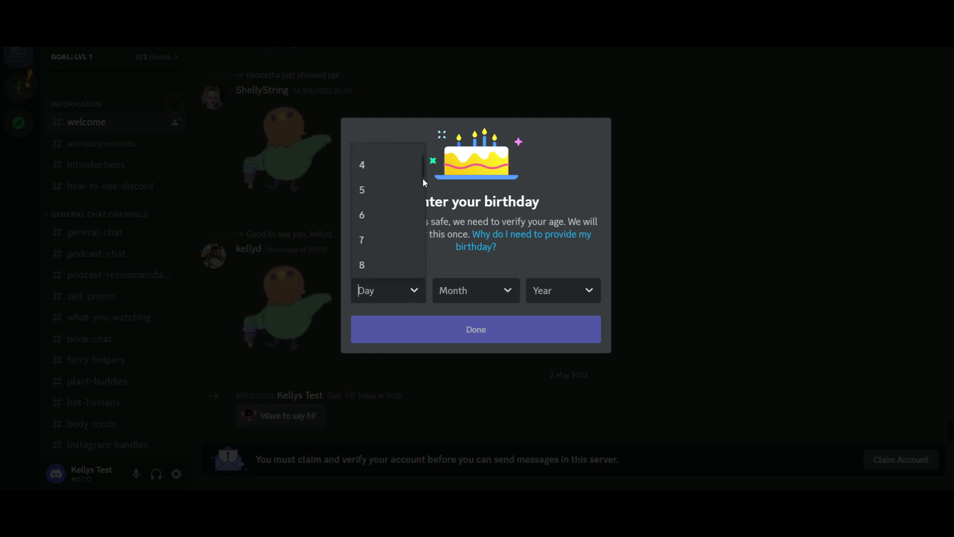
left_click(376, 215)
left_click(507, 290)
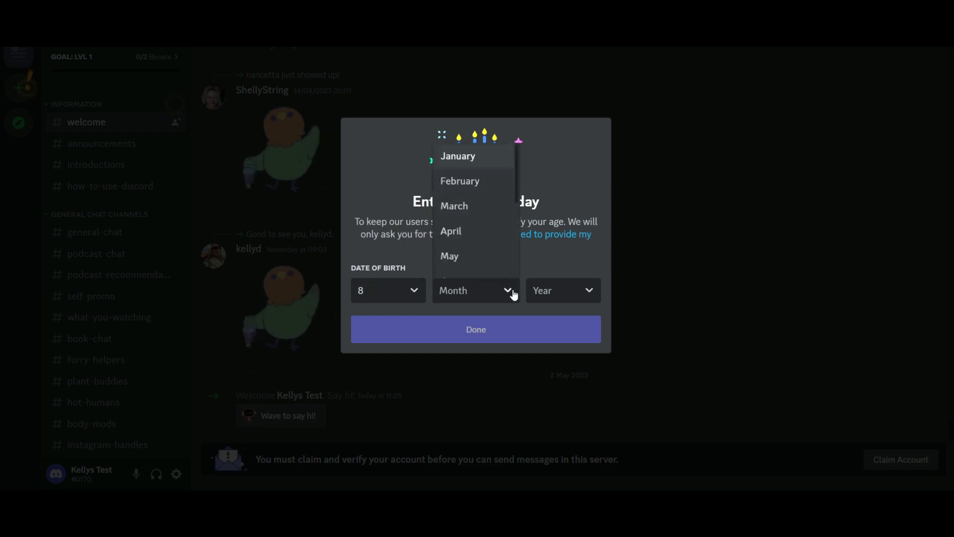
left_click(456, 228)
left_click(586, 289)
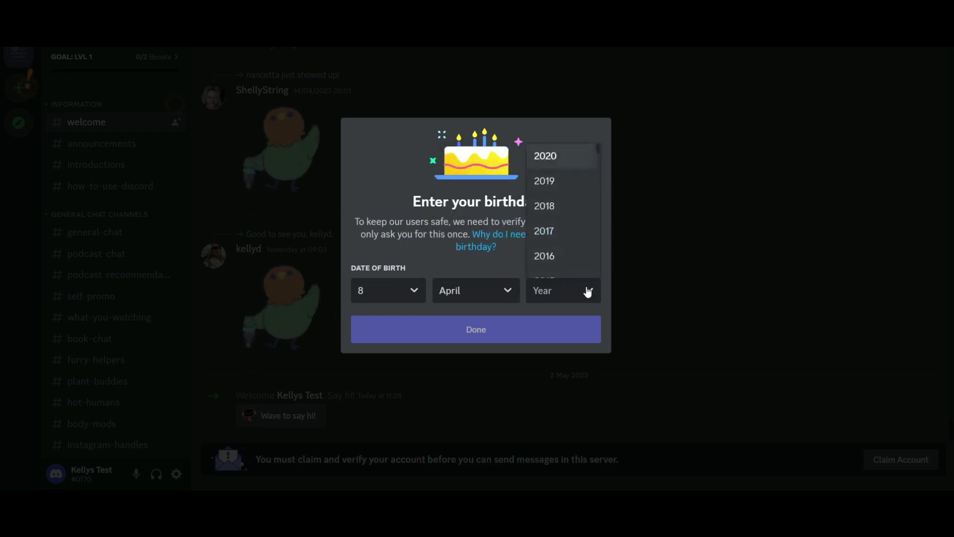
left_click_drag(599, 147, 600, 183)
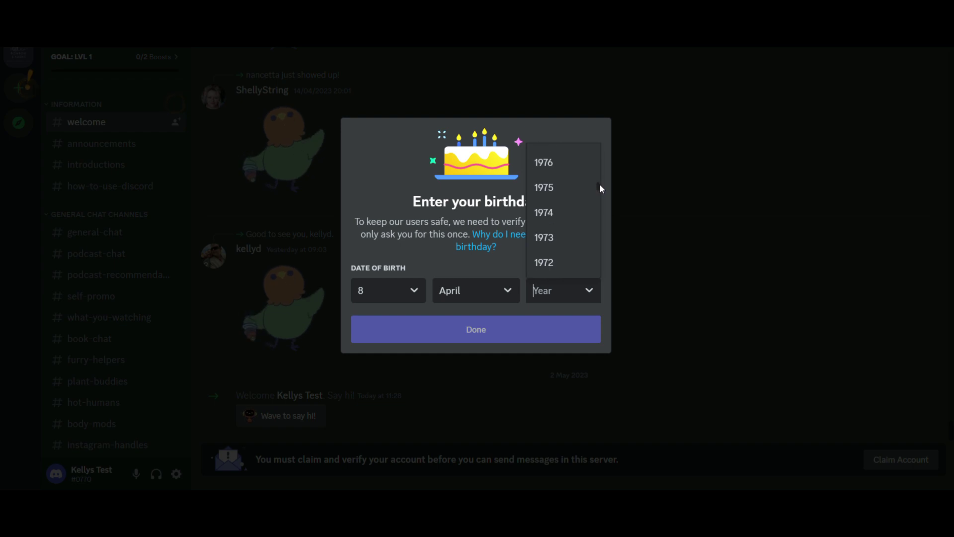
left_click(557, 159)
left_click(479, 331)
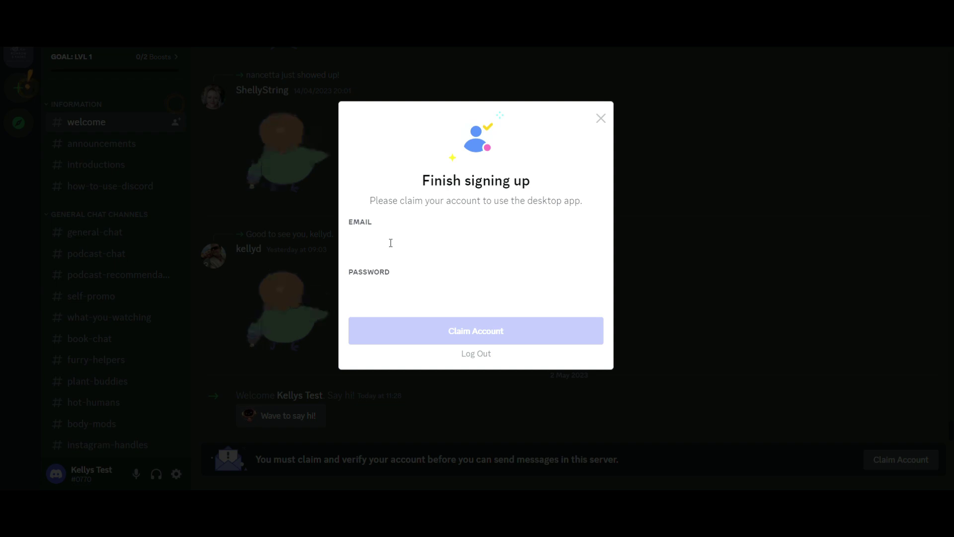
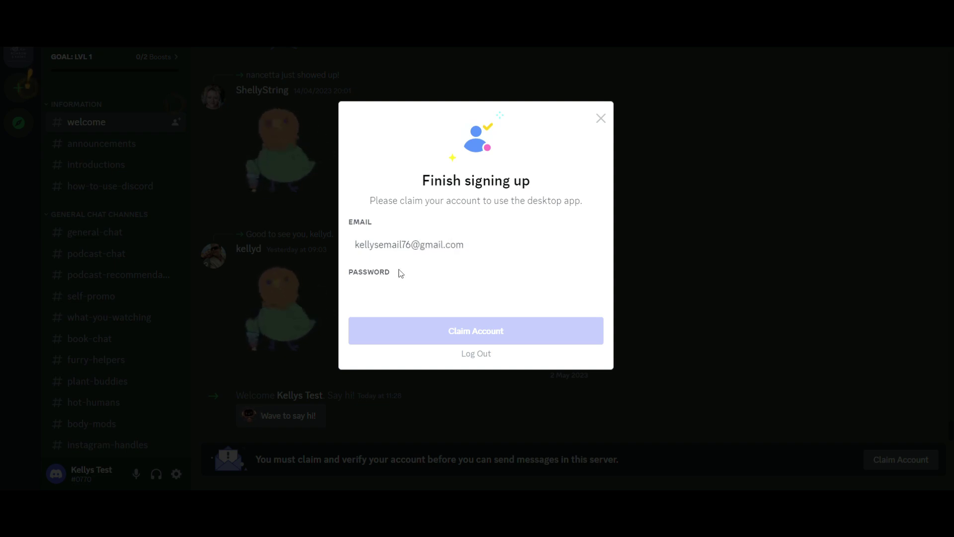
Step: Claim the account with an e-mail address and password, then dismiss the confirmation notice
type("•••••••••")
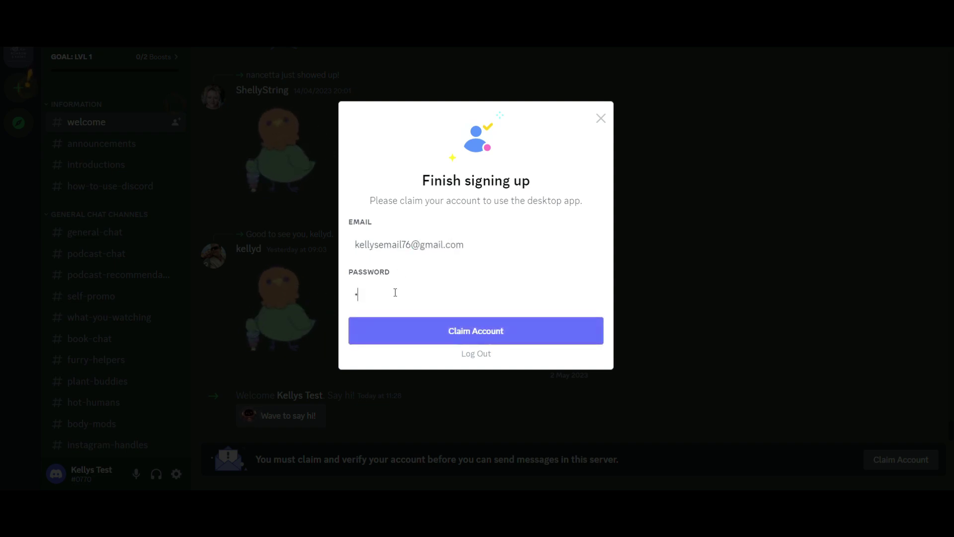
type("•")
left_click(480, 338)
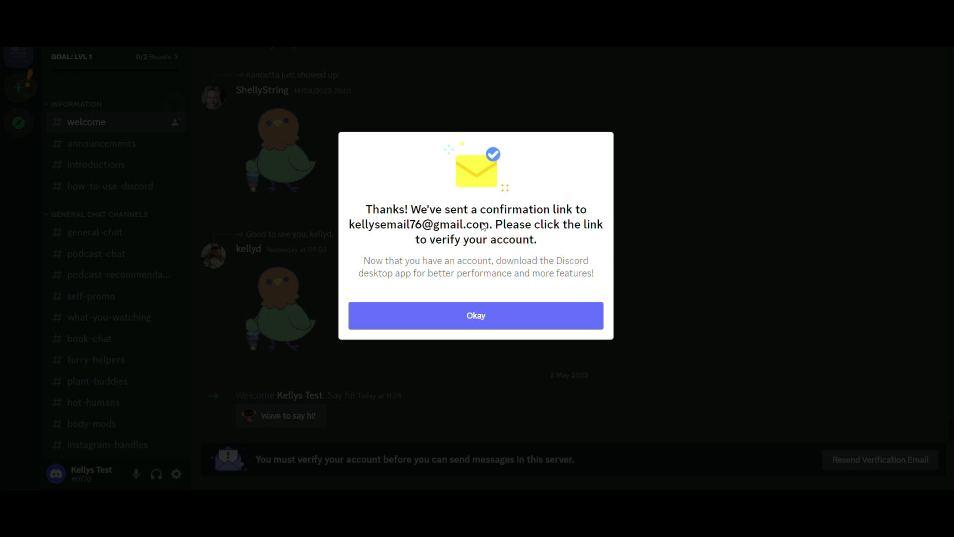
left_click(476, 318)
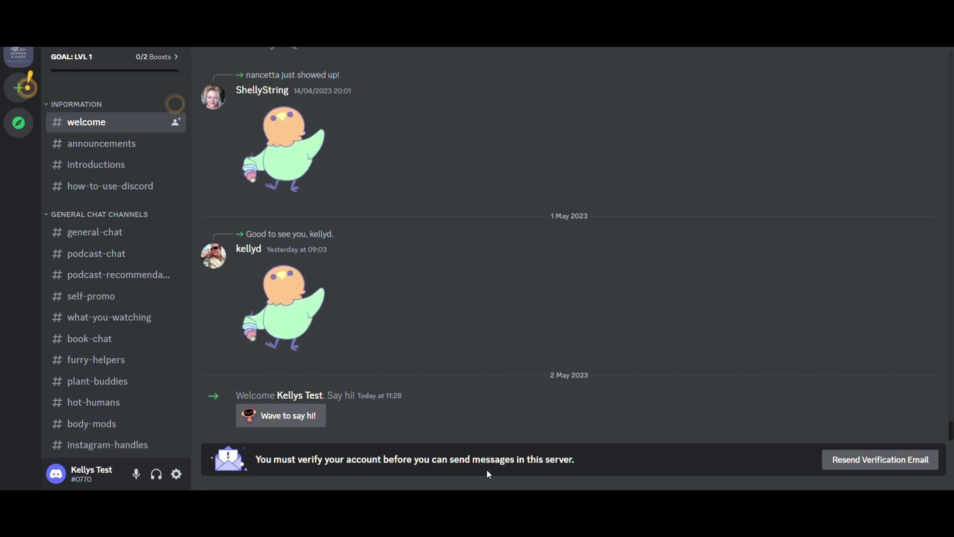
Step: Go to gmail.com in a new Chrome tab and verify the e-mail from Discord's message
mouse_move(492, 497)
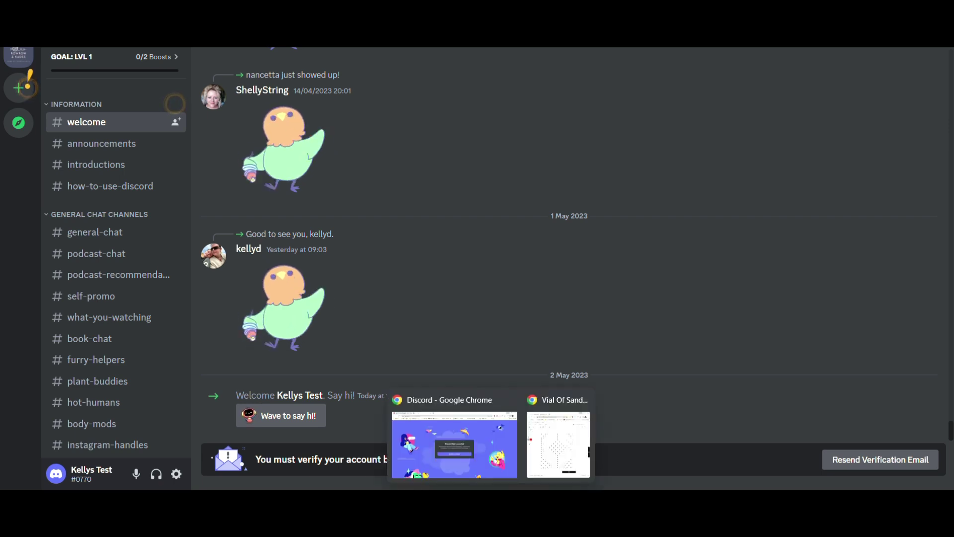
left_click(482, 454)
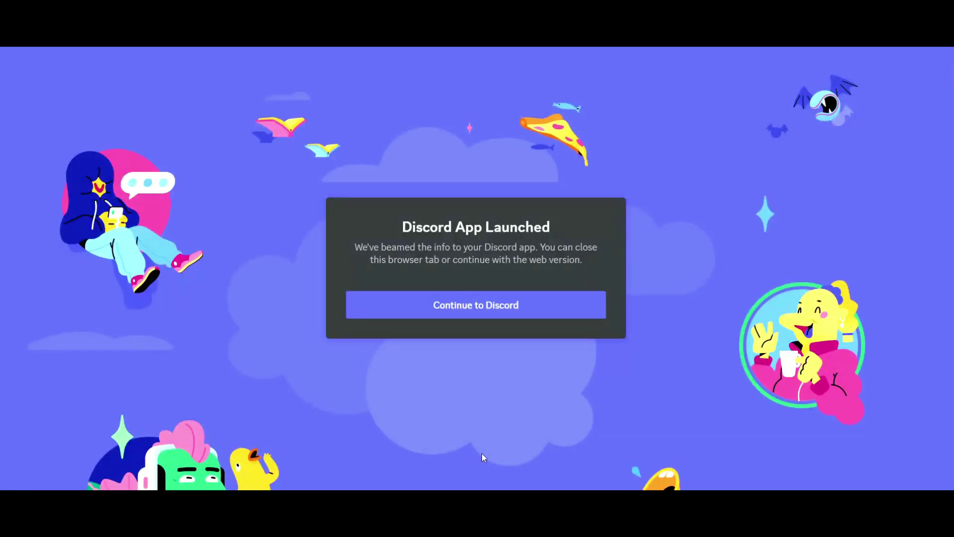
key("ctrl+t")
type("gmailcom")
key("BackSpace")
key("BackSpace")
key("BackSpace")
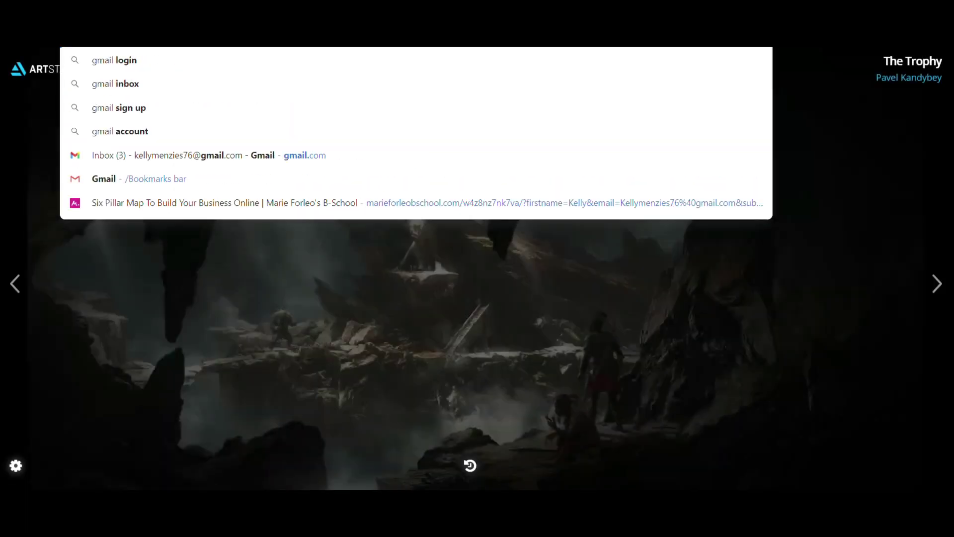
type(".com")
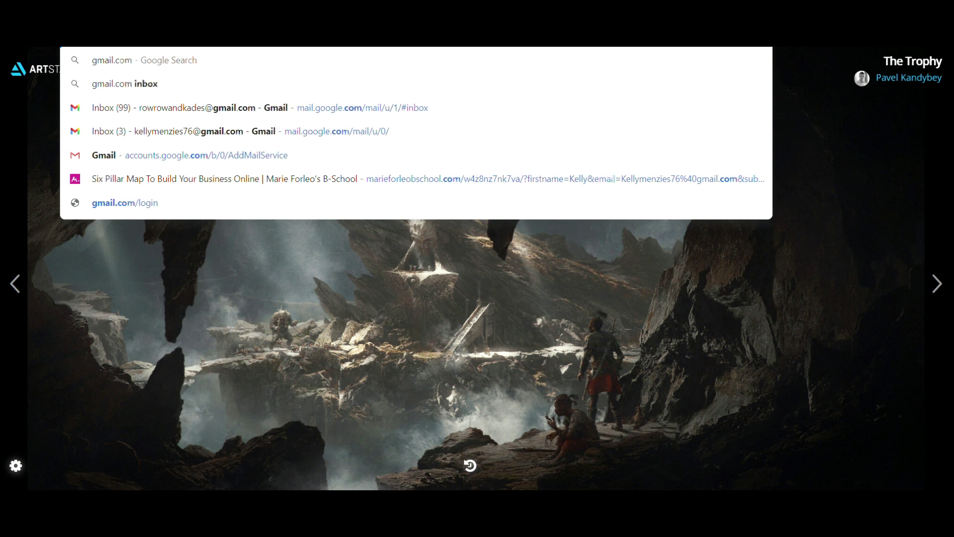
key("Return")
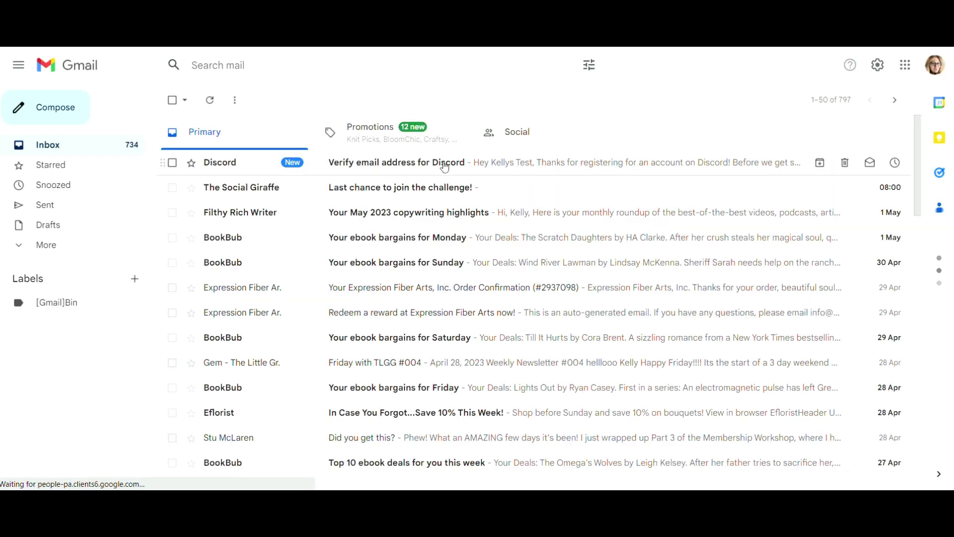
left_click(442, 164)
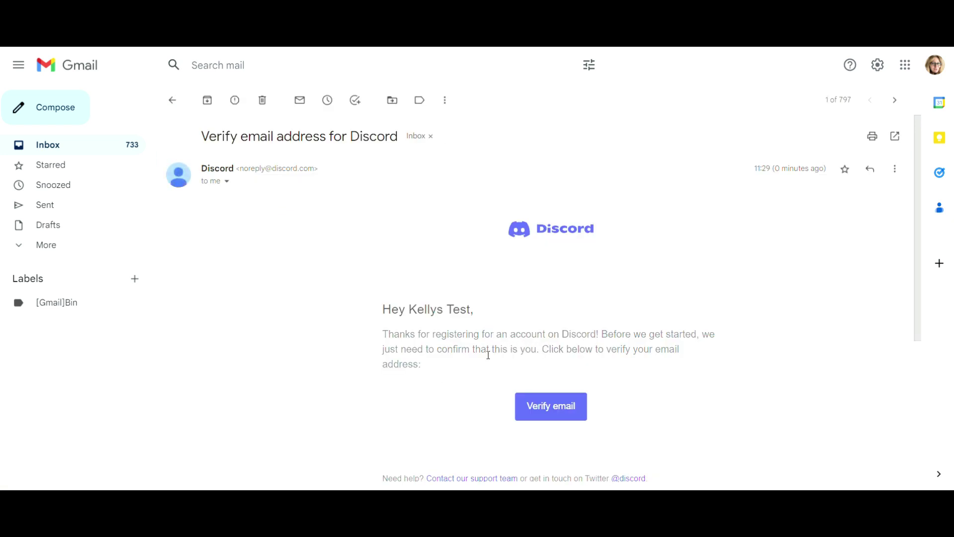
left_click(557, 409)
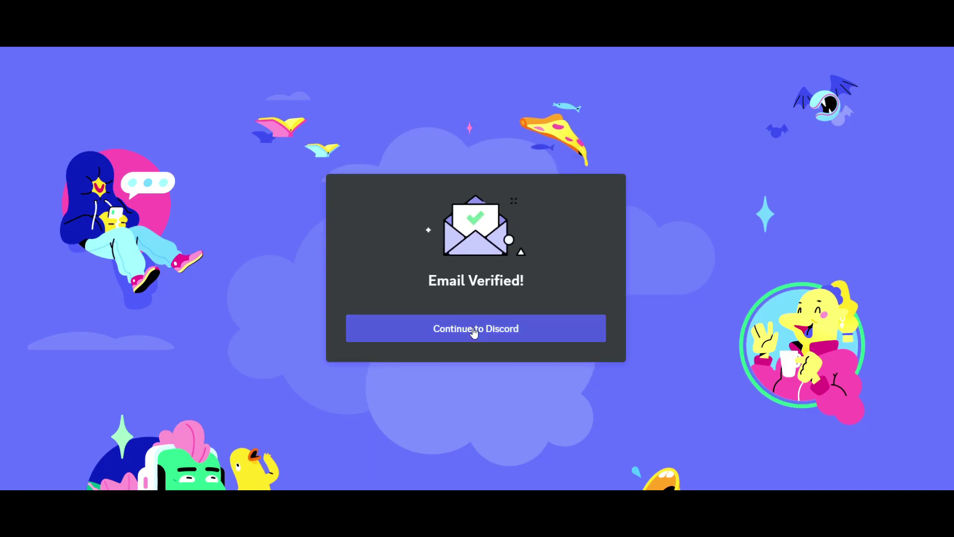
Step: Continue back to Discord and open the RowRow and Kades Knitty Gang server
left_click(473, 331)
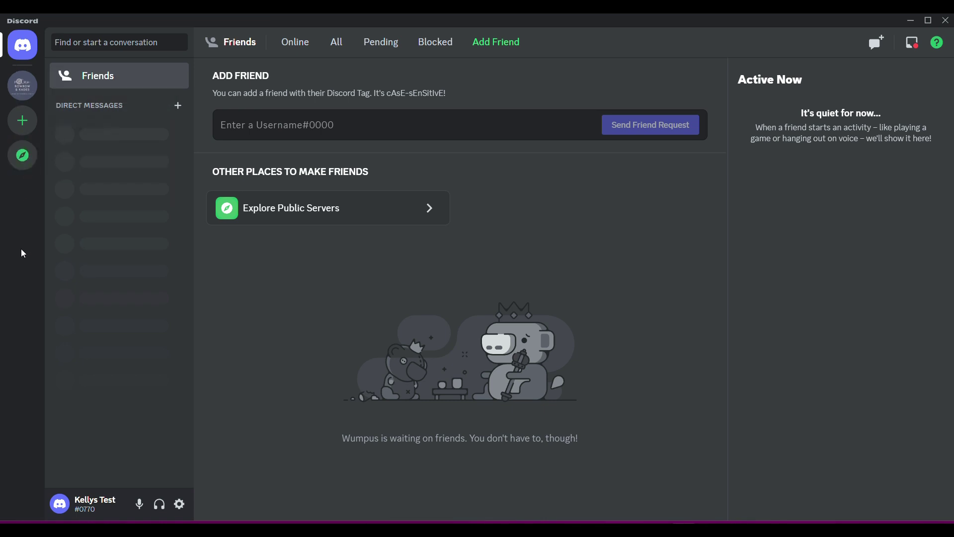
left_click(20, 92)
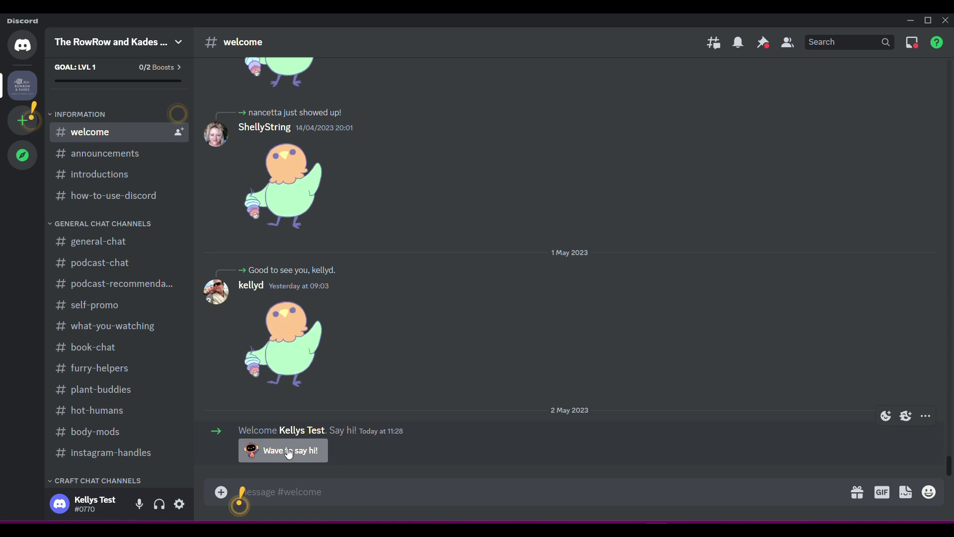
Step: Wave hi with a sticker in reply to the welcome message, then scroll the channel list
left_click(289, 456)
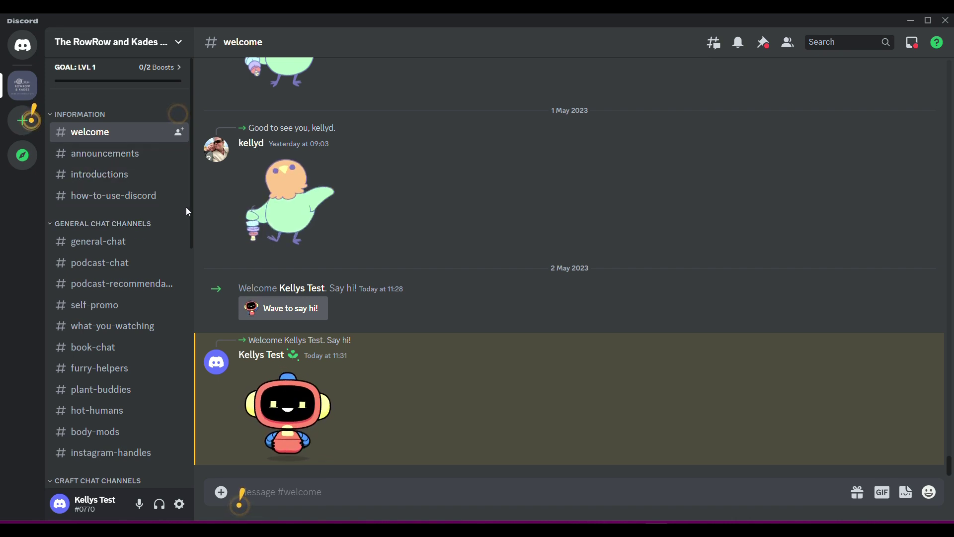
left_click_drag(190, 208, 178, 225)
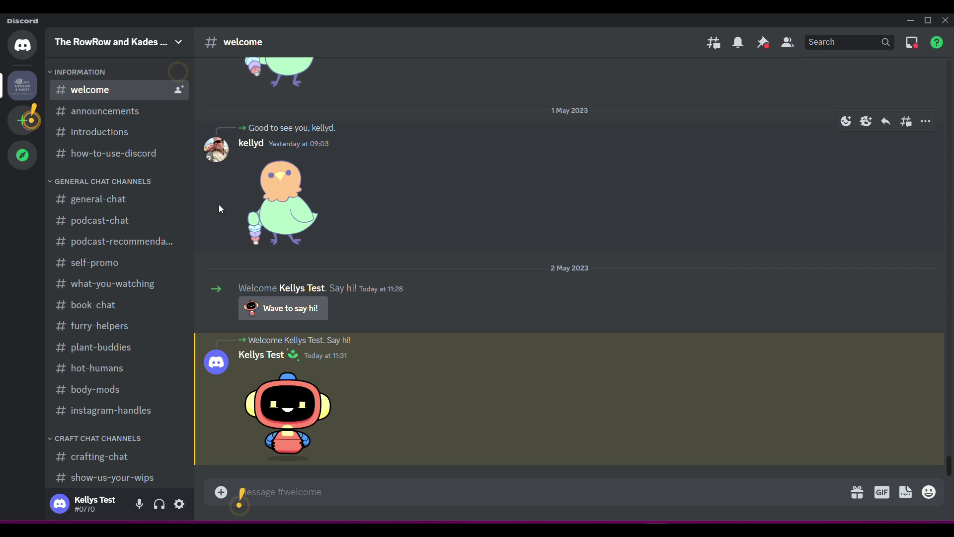
Step: Scroll through #announcements history, then view #introductions and #how-to-use-discord
left_click(97, 117)
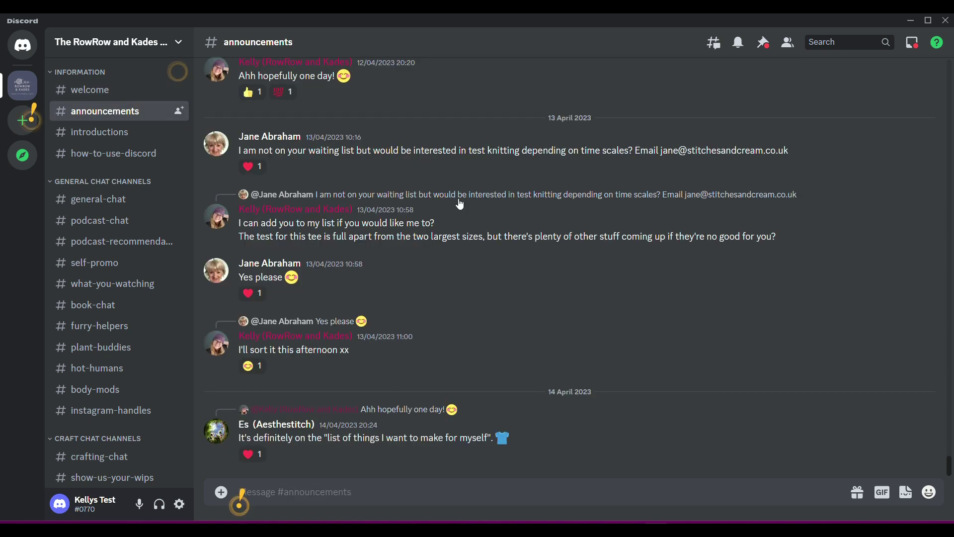
scroll(518, 339, "up", 8)
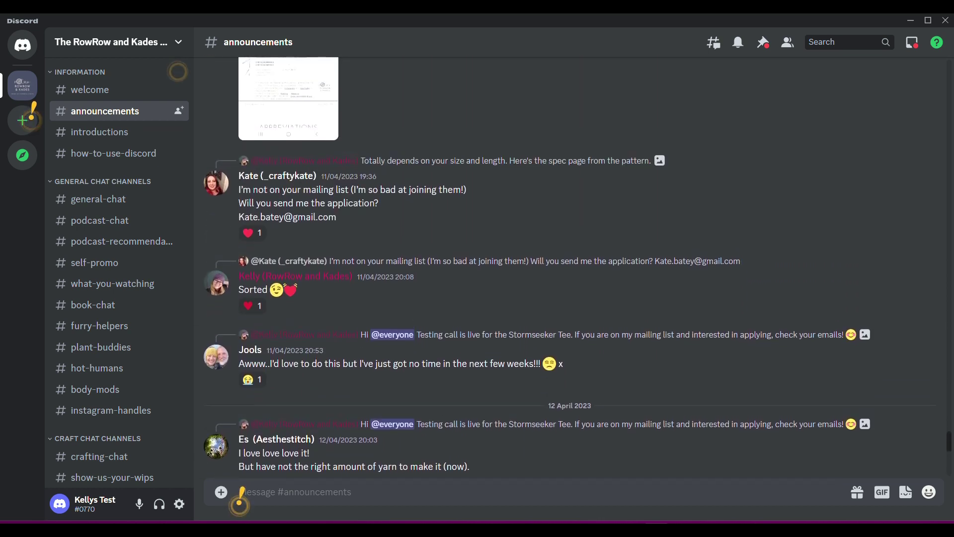
scroll(242, 494, "up", 6)
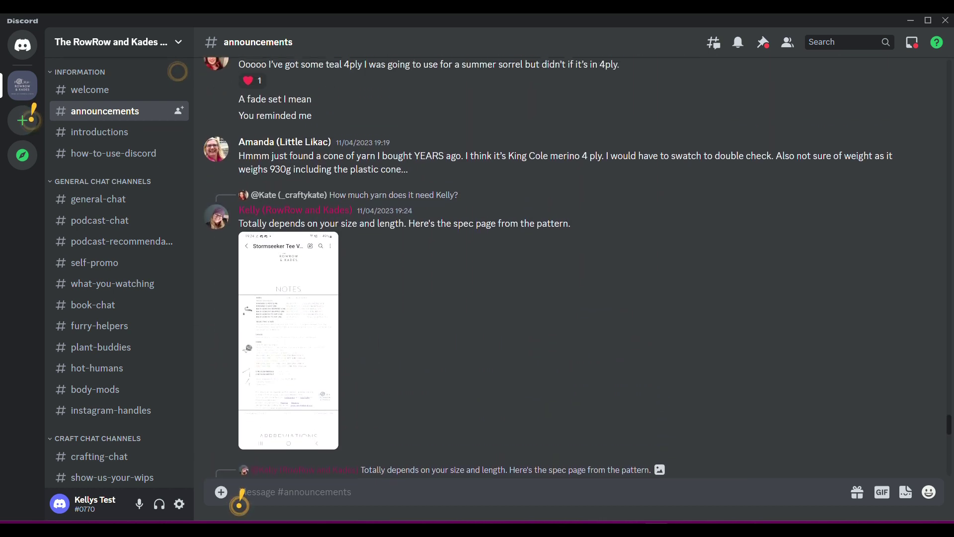
scroll(242, 493, "up", 10)
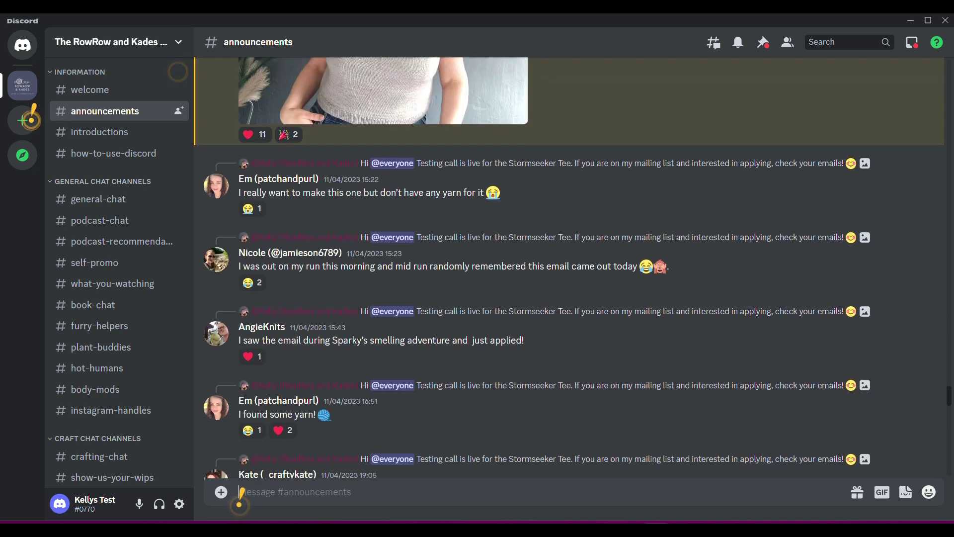
scroll(241, 494, "up", 8)
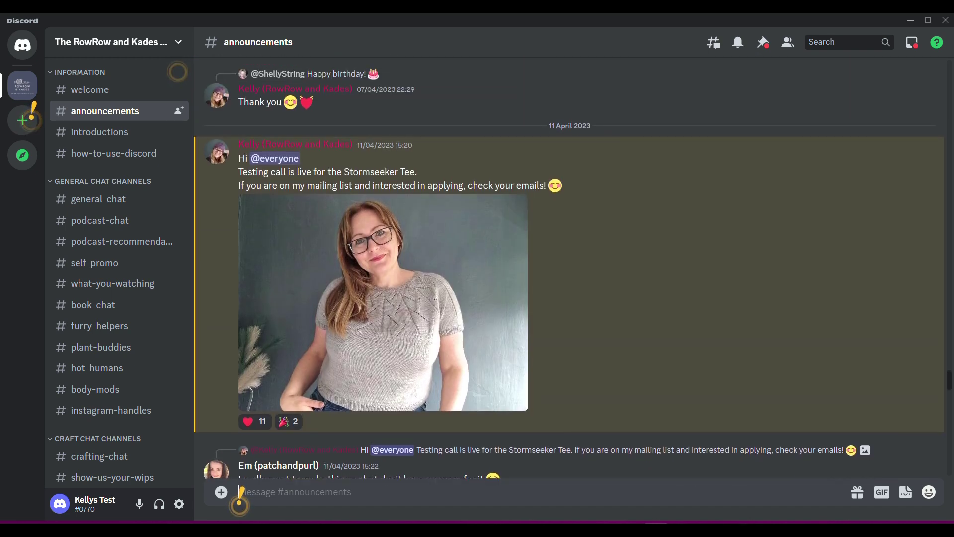
scroll(242, 494, "down", 2)
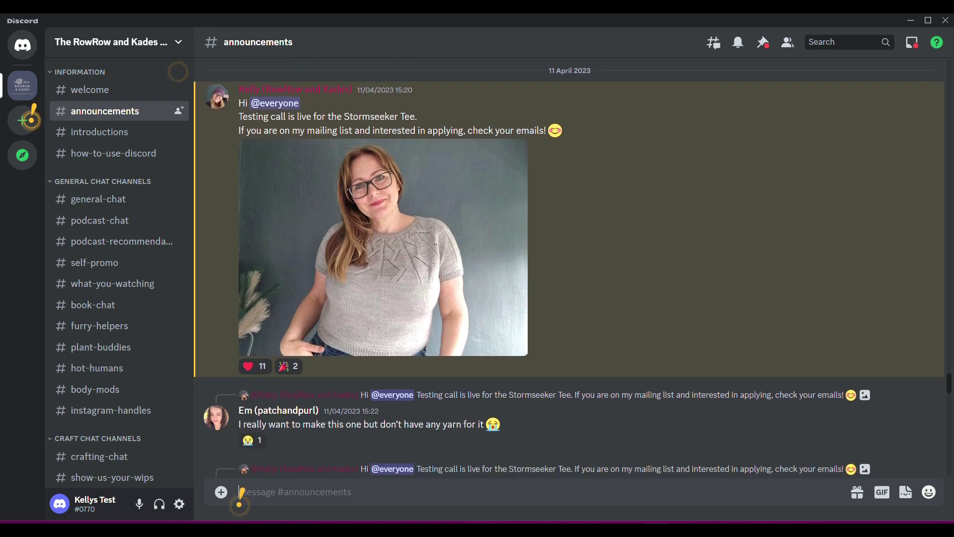
scroll(242, 494, "down", 15)
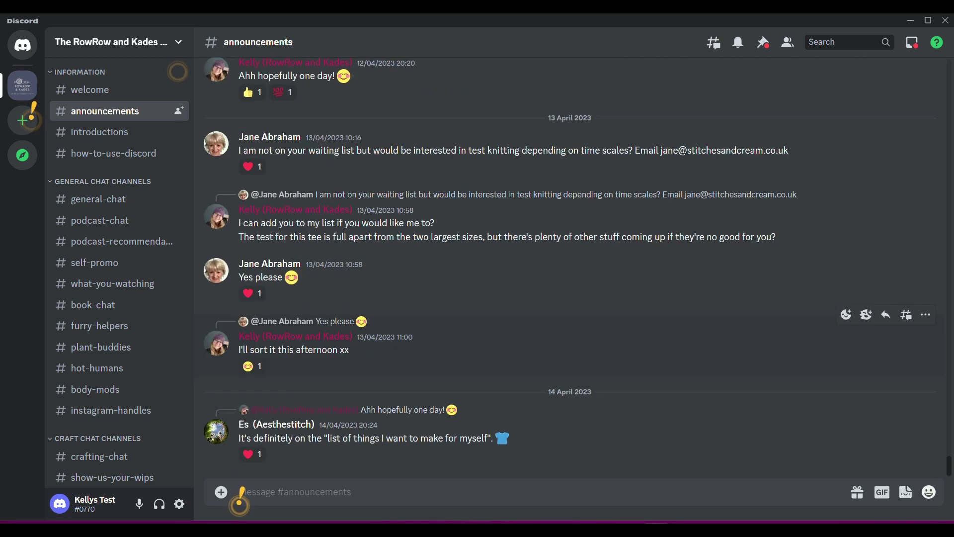
left_click(103, 134)
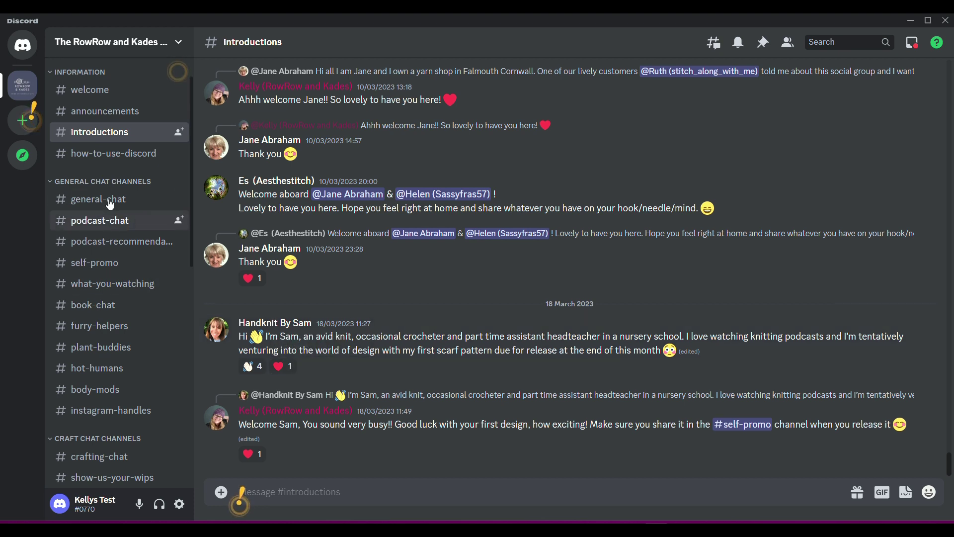
left_click(114, 156)
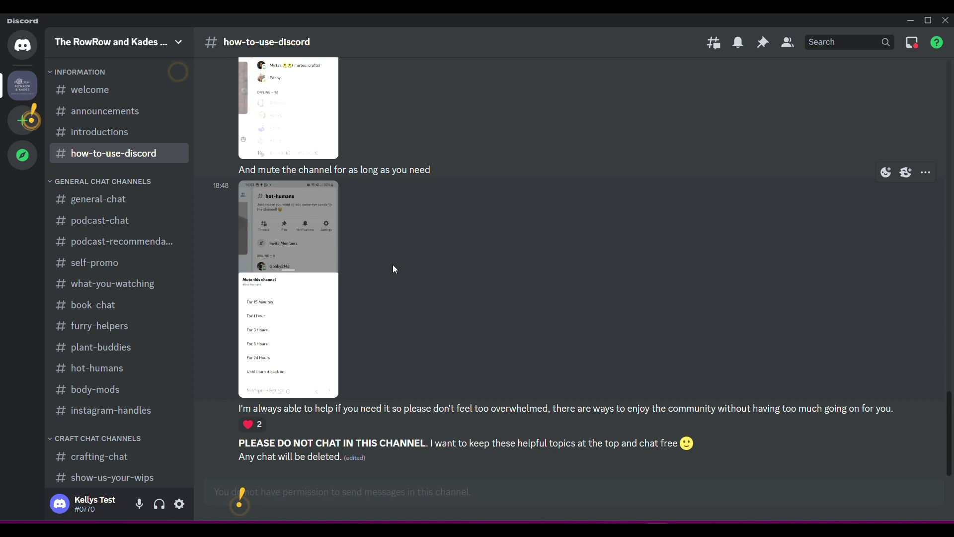
scroll(393, 268, "up", 10)
scroll(394, 268, "up", 10)
scroll(394, 268, "up", 6)
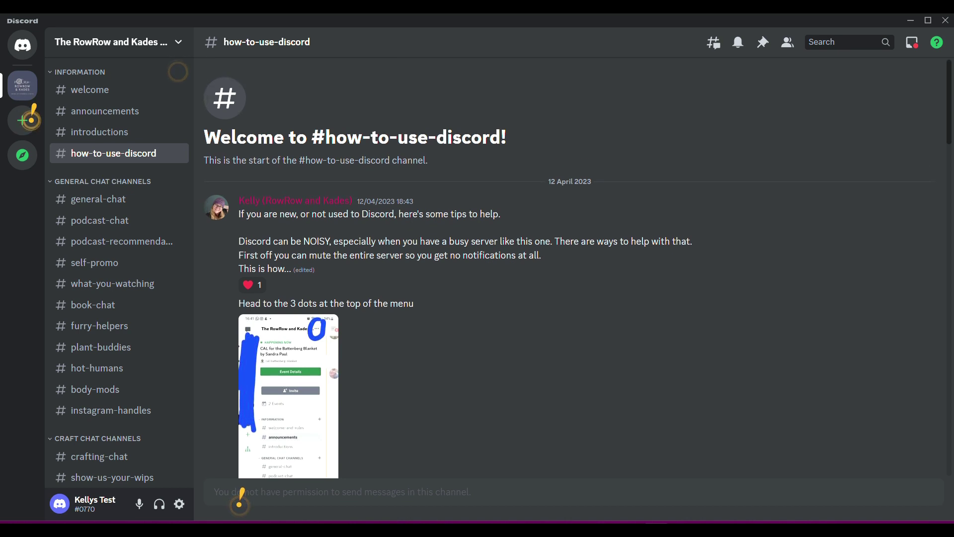
scroll(241, 497, "down", 15)
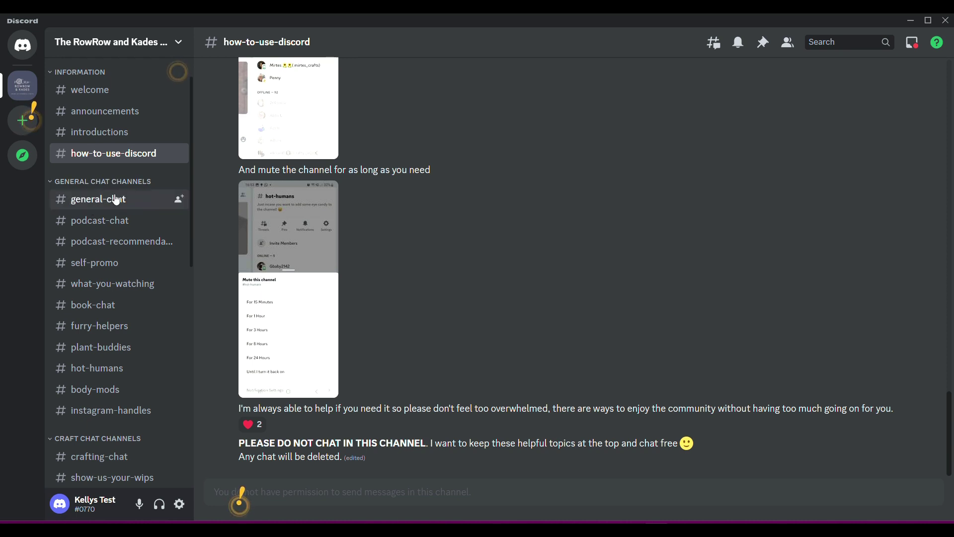
Step: In #general-chat, write a greeting saying you're making a YouTube video showing viewers around
left_click(115, 201)
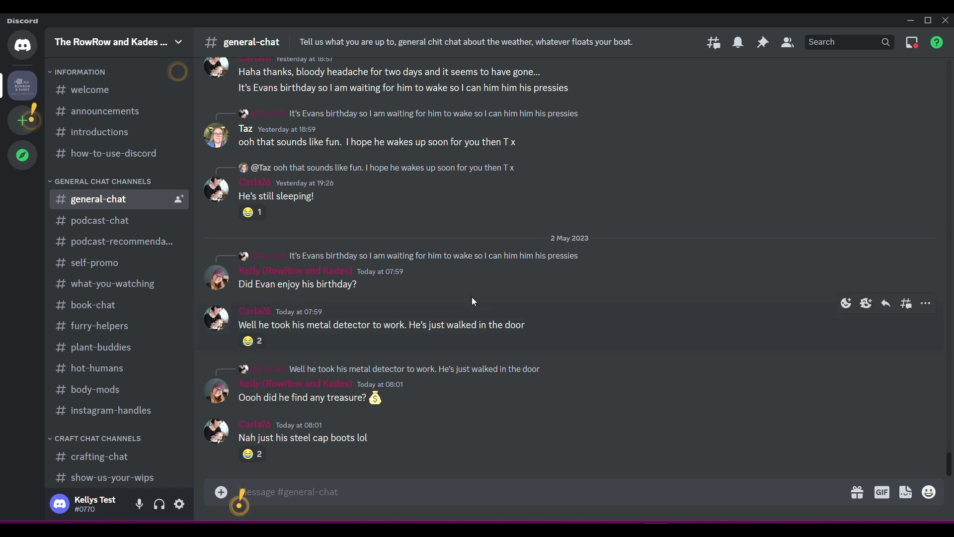
left_click(263, 493)
type("Well")
type("o!")
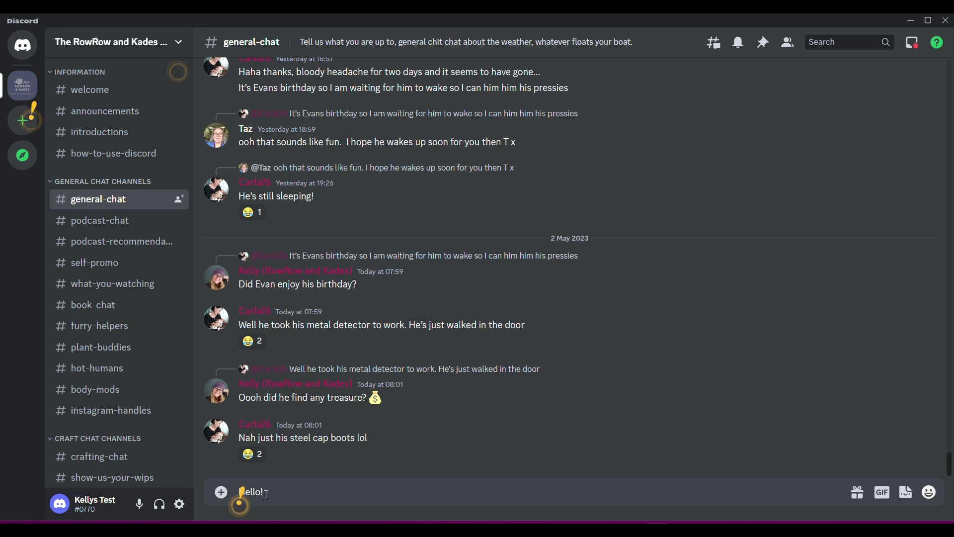
type("I'm sho")
key("BackSpace")
key("BackSpace")
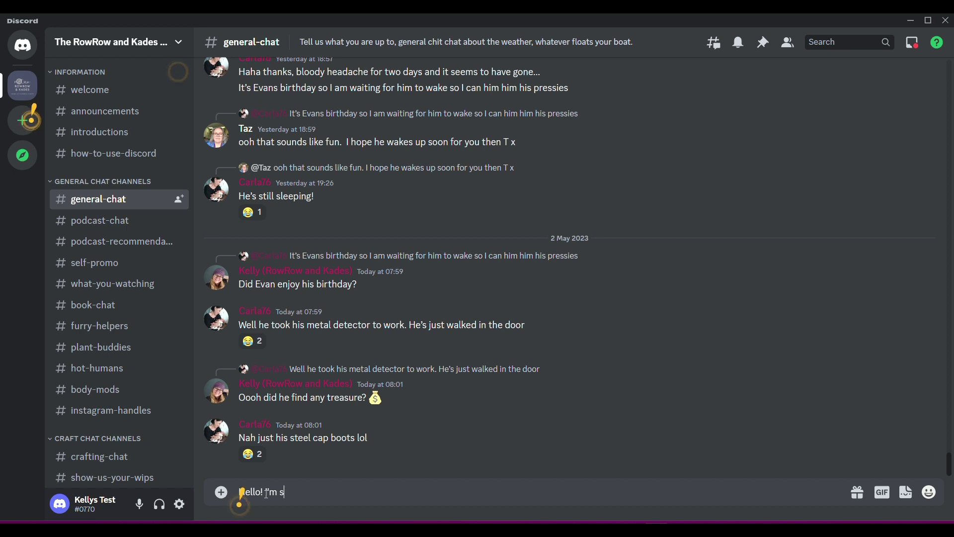
type("making my video for YouTube and showing the virewers around!")
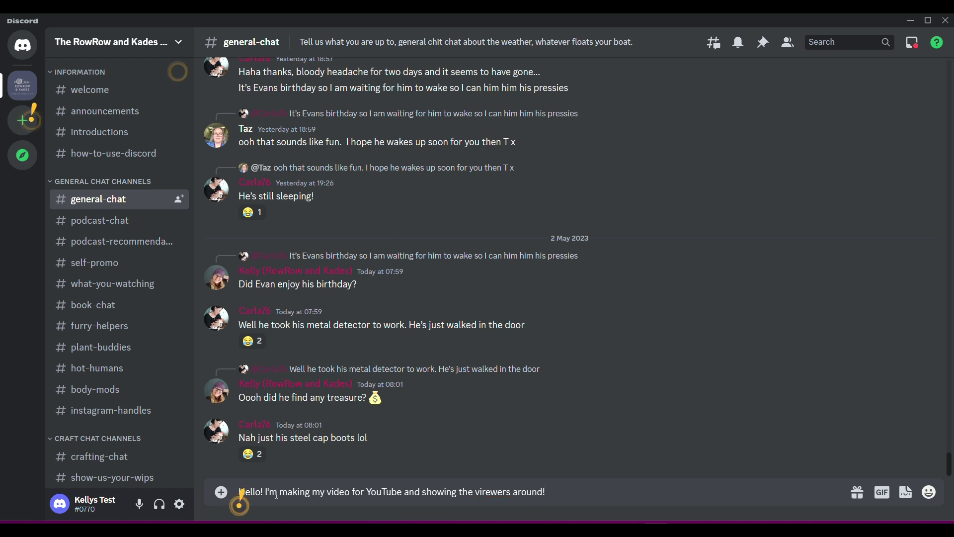
key("BackSpace")
key("BackSpace")
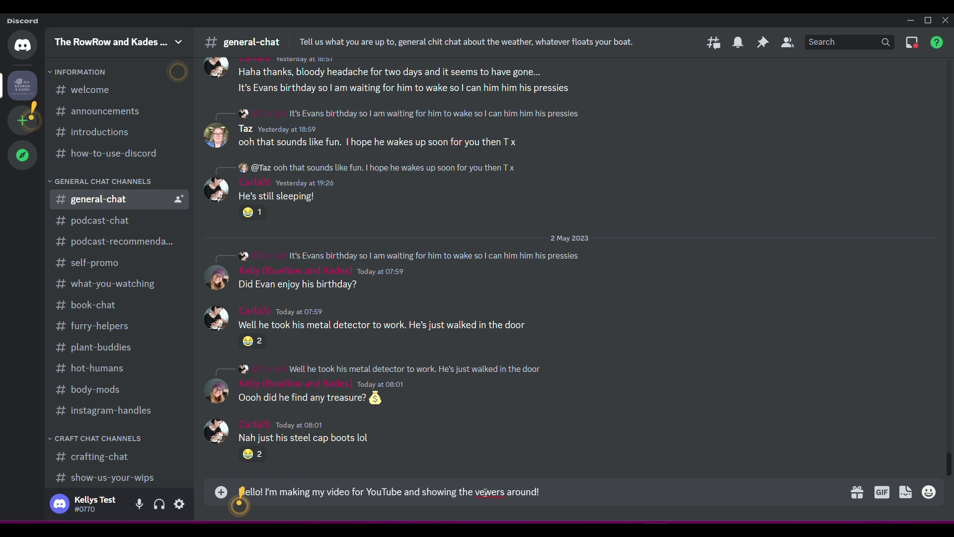
type("i")
key("BackSpace")
type("i")
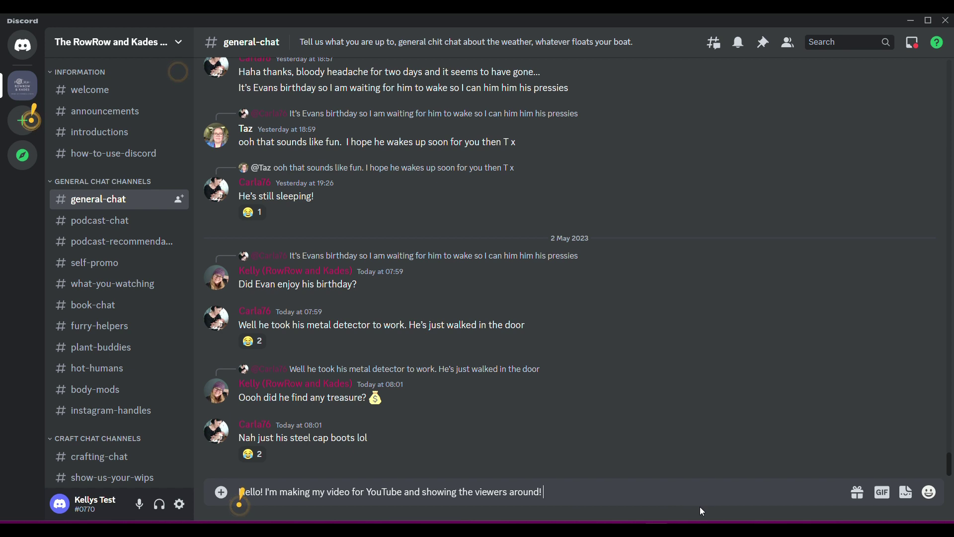
Step: Finish the greeting with a 👍 emoji and send it
left_click(930, 493)
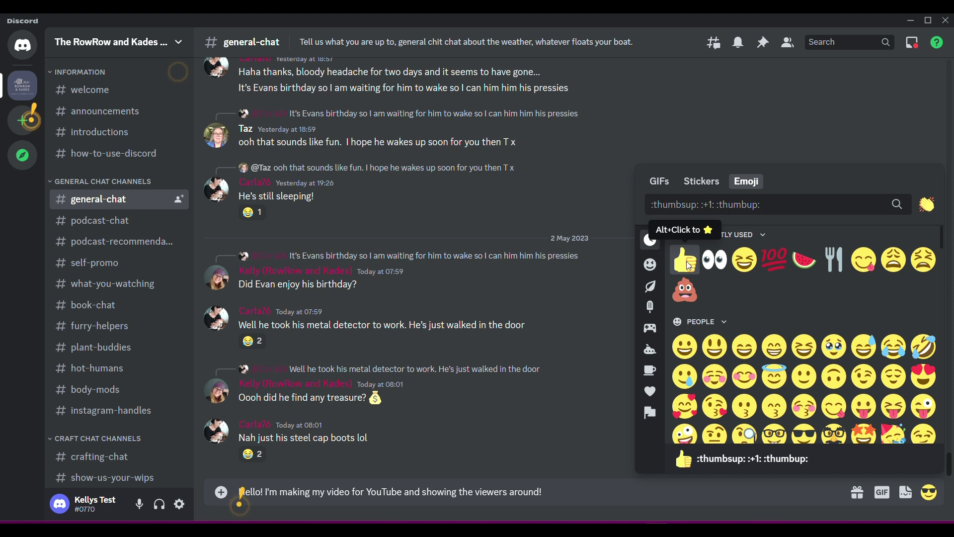
left_click(689, 265)
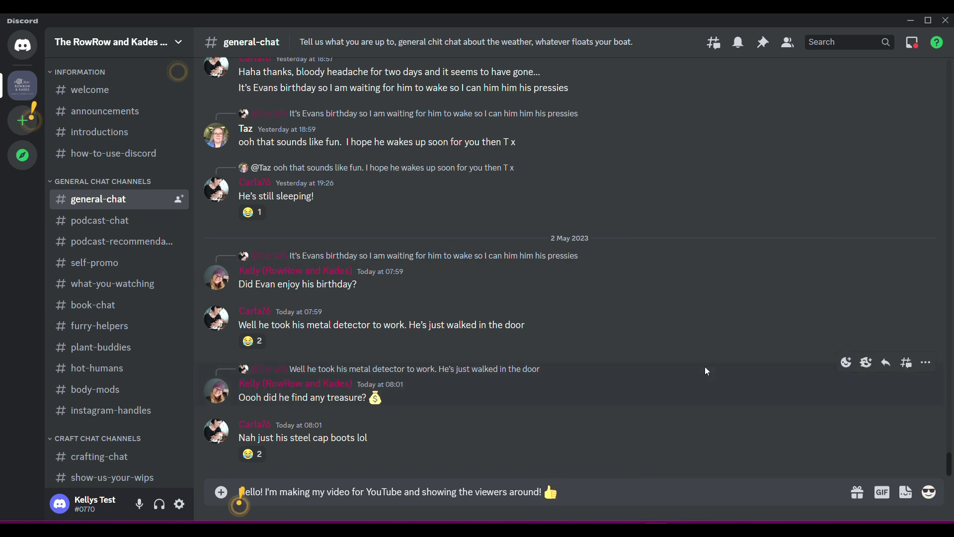
key("Return")
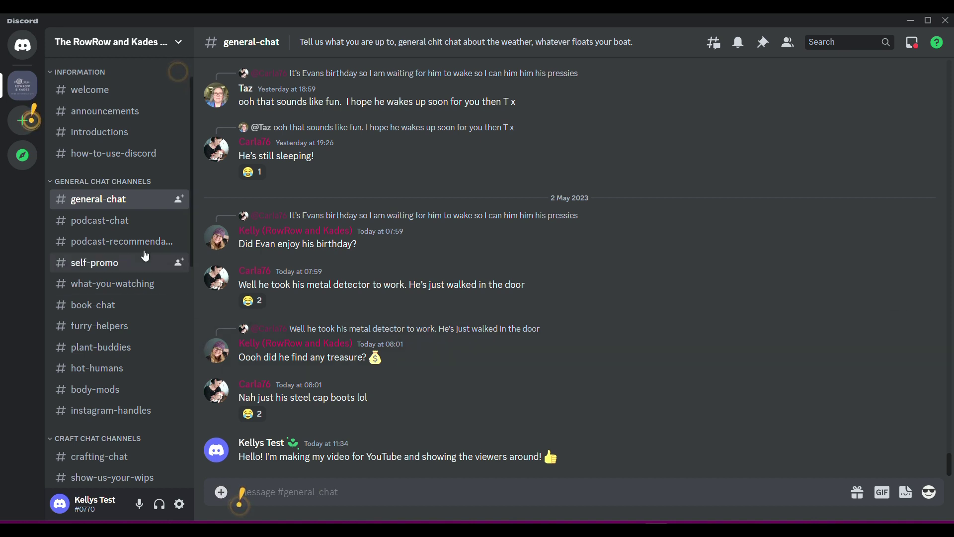
Step: Scroll back through the messages in #podcast-chat
left_click(119, 225)
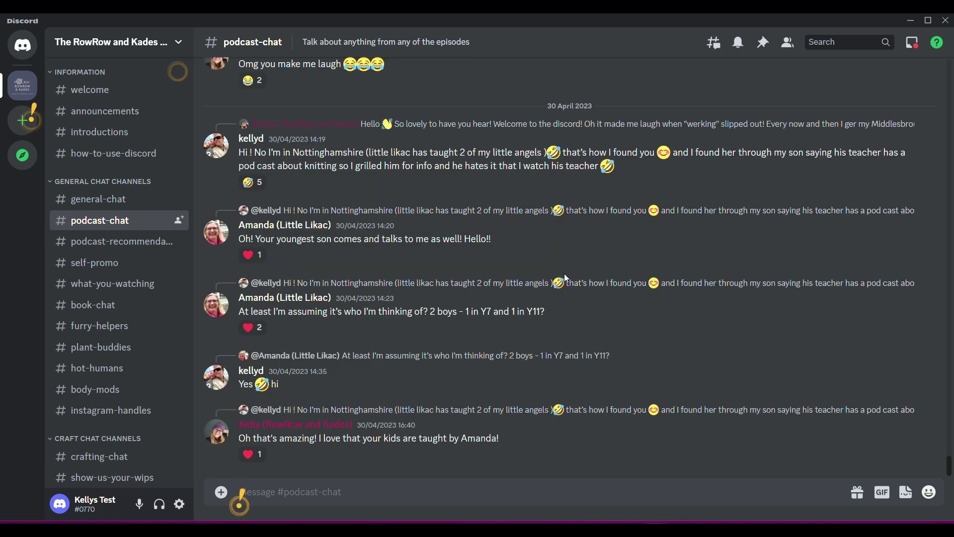
scroll(550, 312, "up", 8)
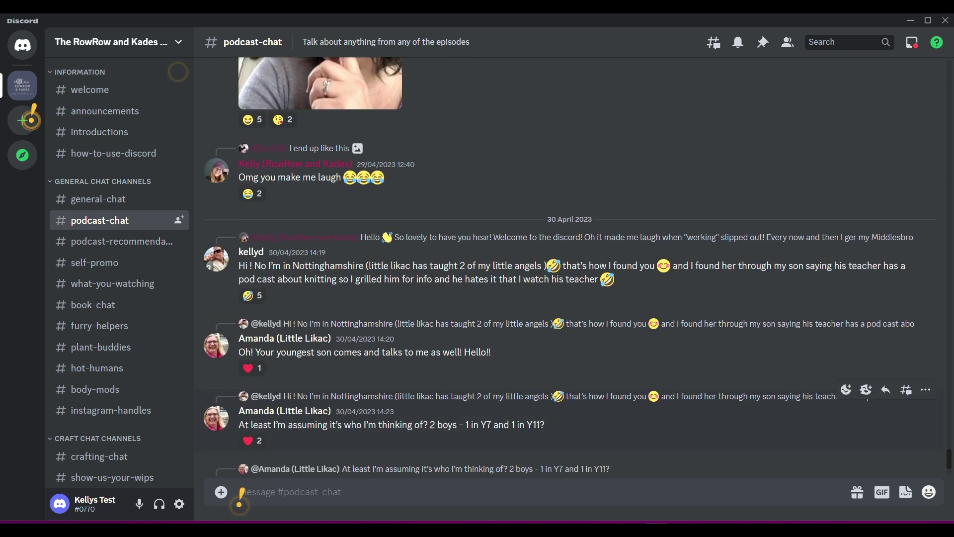
scroll(239, 497, "up", 7)
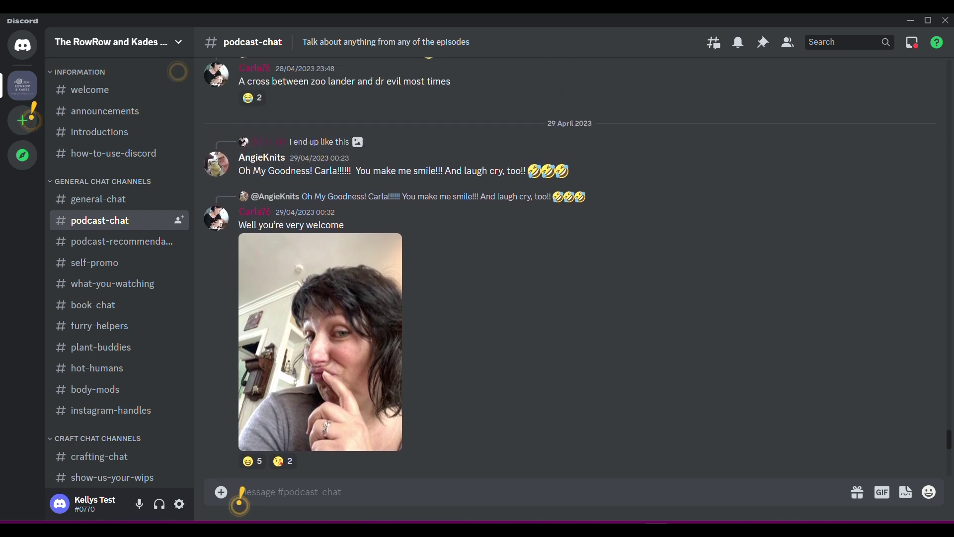
scroll(239, 497, "up", 5)
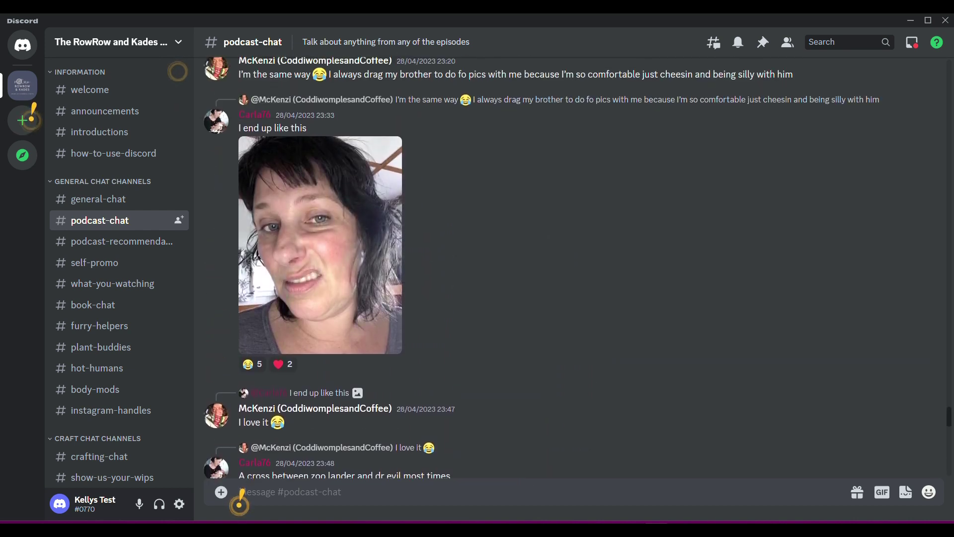
scroll(240, 497, "up", 10)
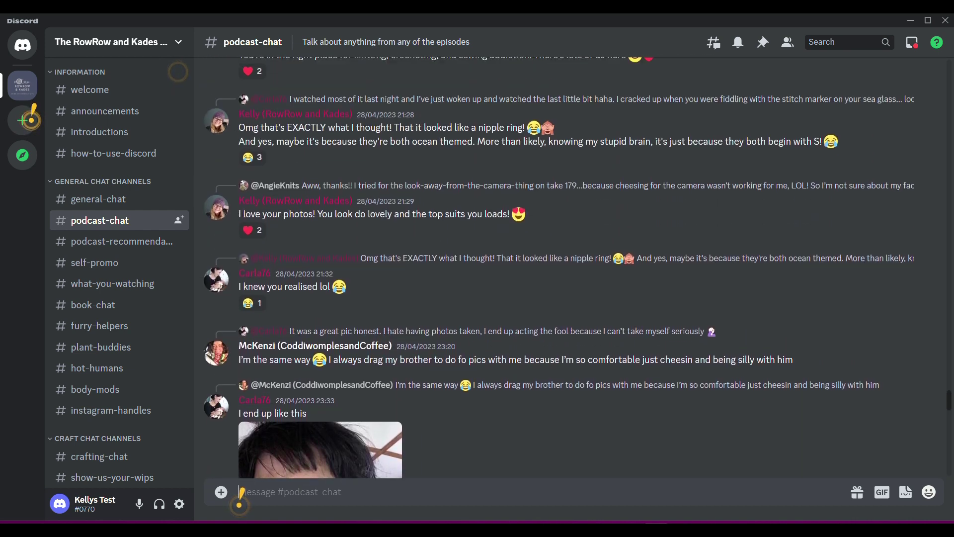
scroll(240, 497, "up", 10)
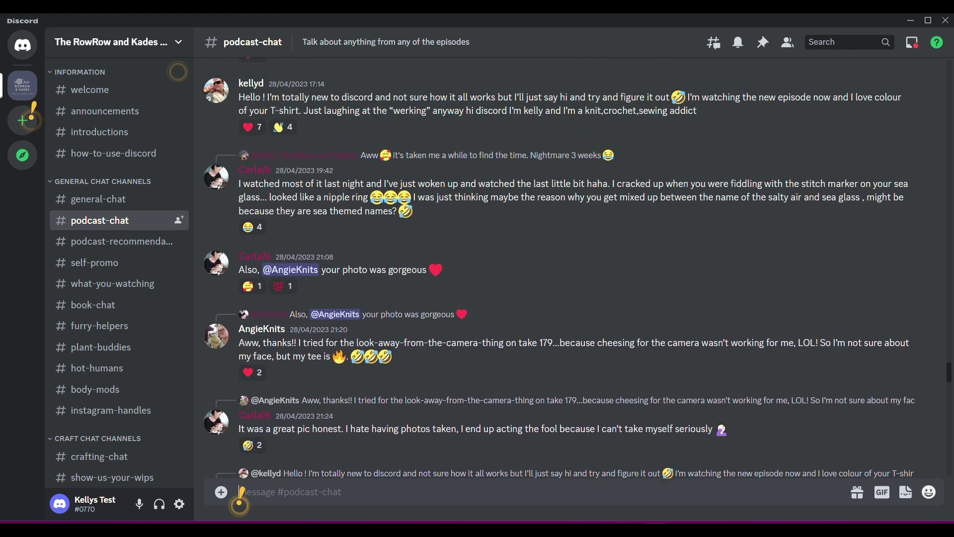
scroll(241, 497, "up", 3)
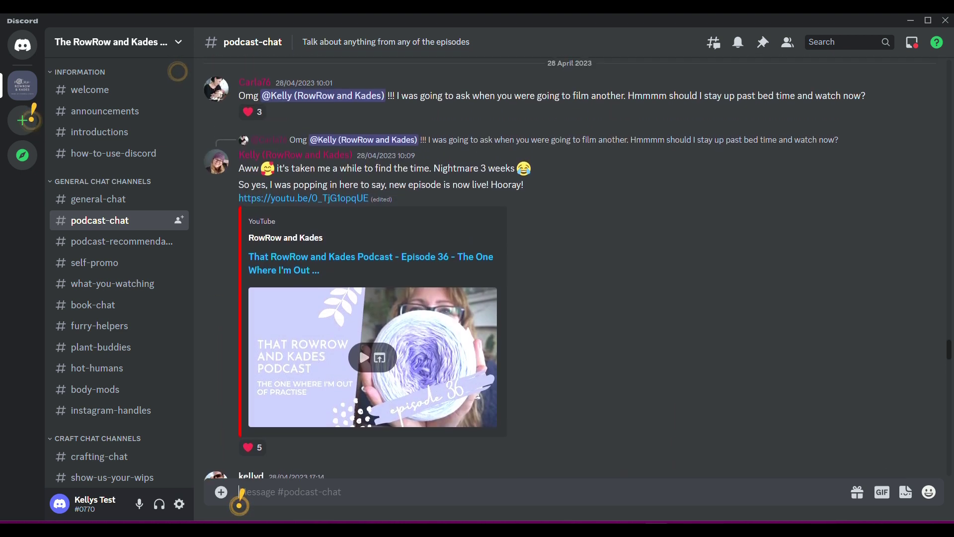
scroll(241, 497, "down", 15)
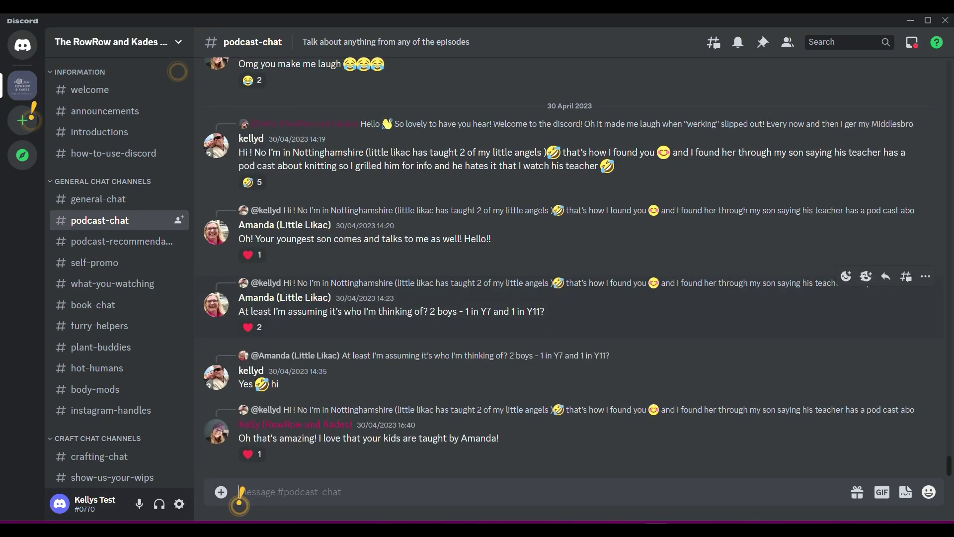
Step: Read the suggested knitting podcasts in #podcast-recommendations, down to the Bag-O-Day Crochet giveaway posts
left_click(113, 243)
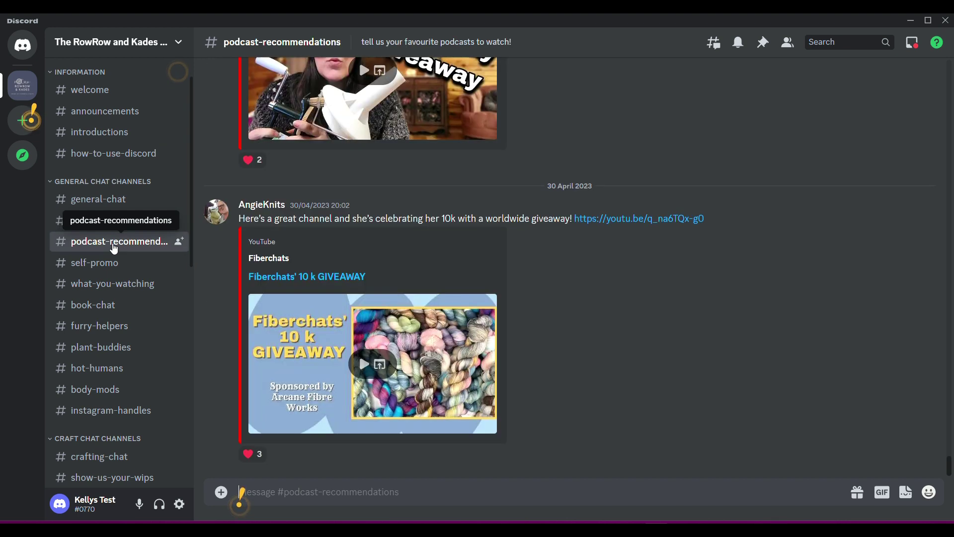
scroll(240, 498, "up", 8)
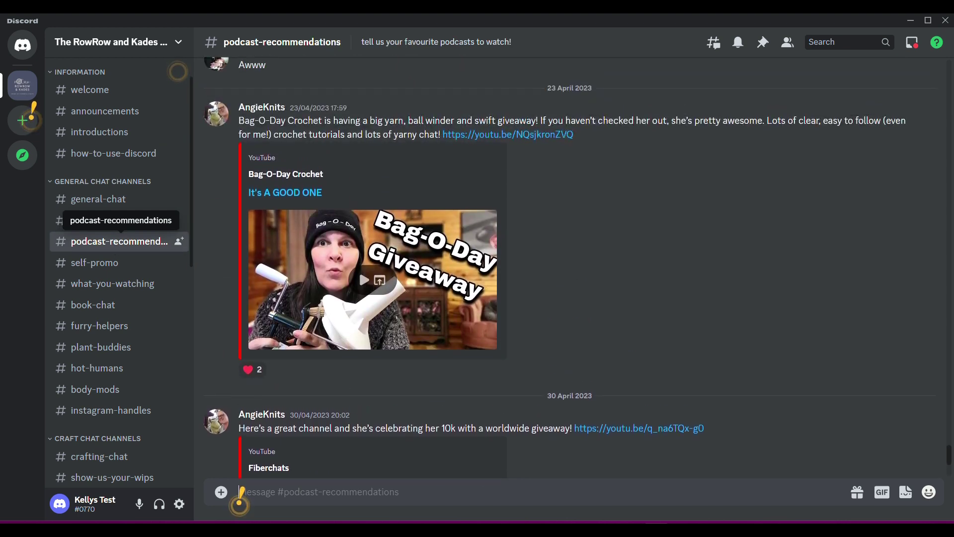
scroll(240, 497, "up", 15)
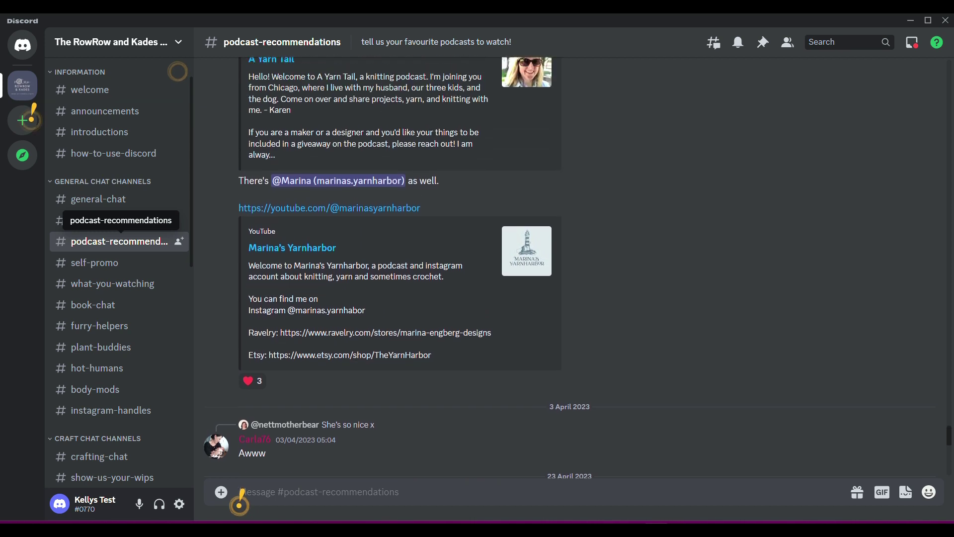
scroll(241, 497, "up", 3)
scroll(241, 497, "up", 4)
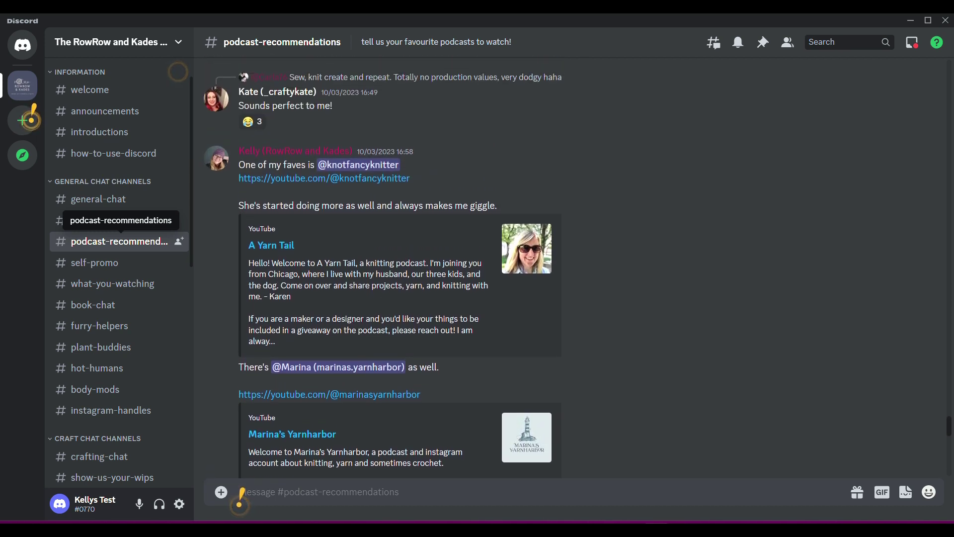
scroll(240, 497, "down", 20)
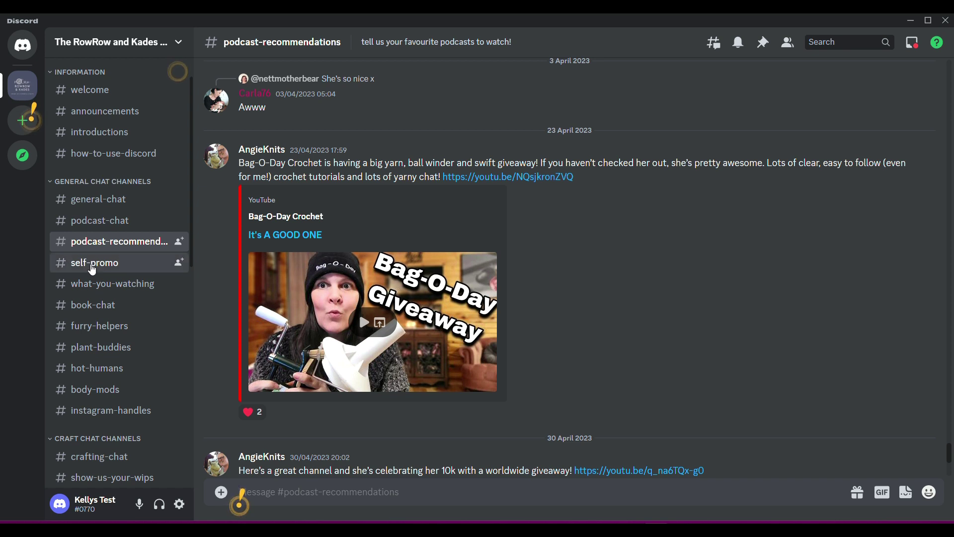
Step: Scroll back through the older posts in the self-promo channel
left_click(92, 266)
scroll(241, 498, "up", 8)
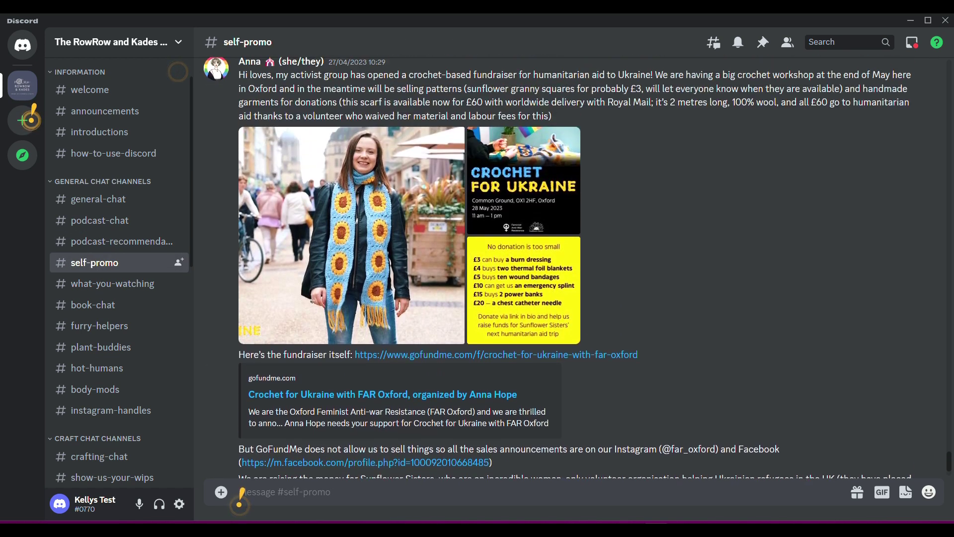
scroll(240, 497, "up", 5)
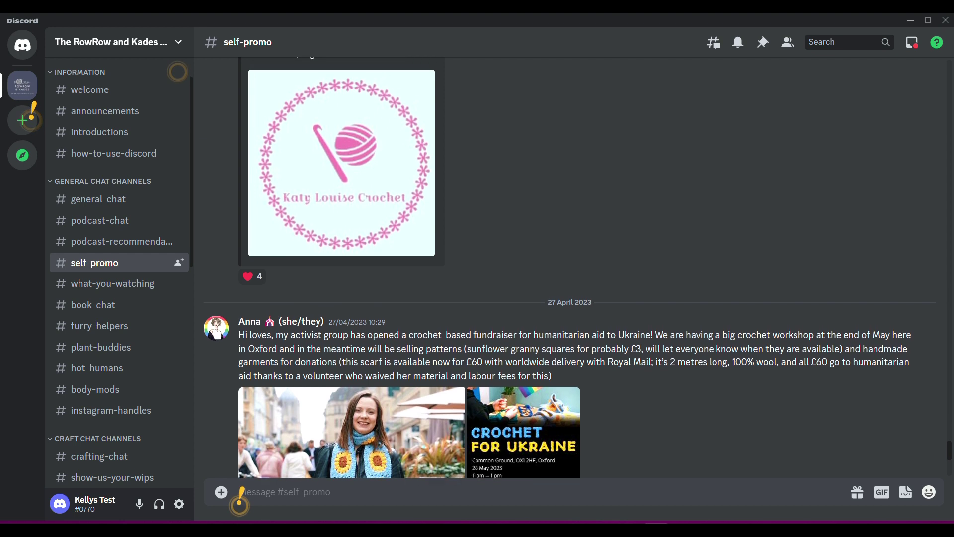
scroll(241, 494, "up", 3)
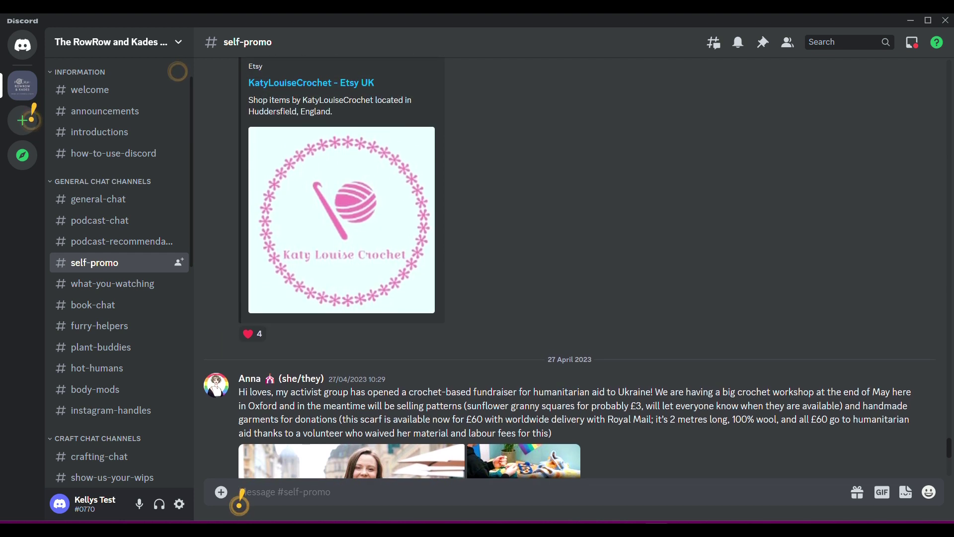
scroll(241, 495, "up", 8)
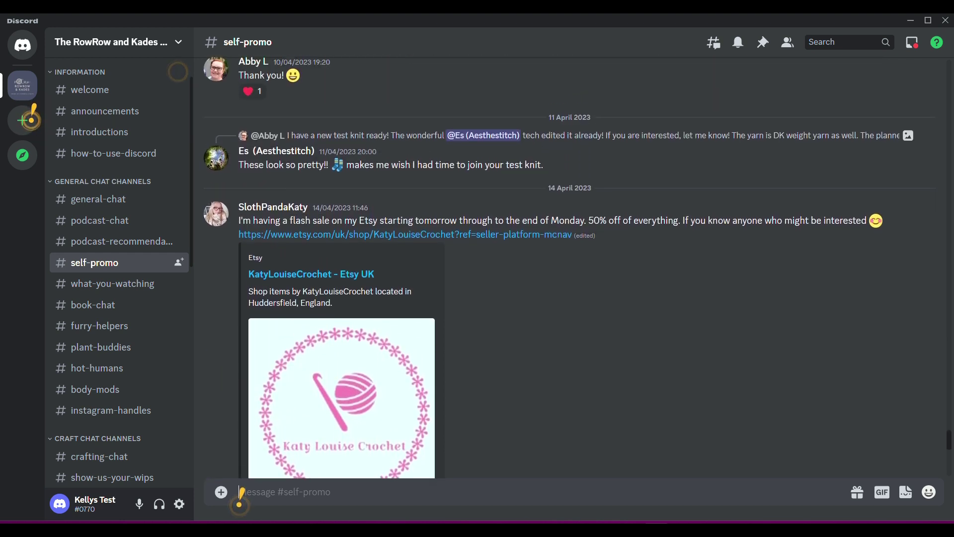
scroll(241, 497, "down", 2)
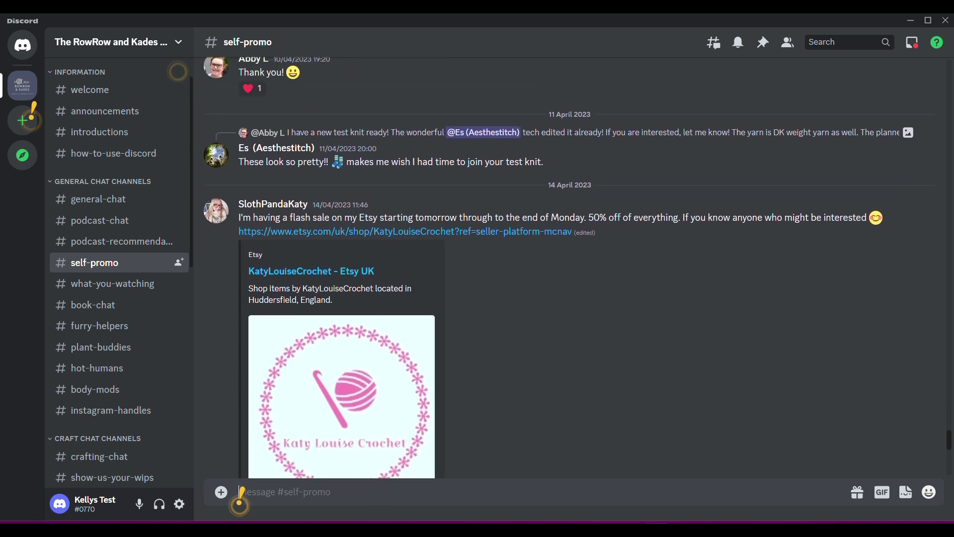
scroll(241, 497, "up", 6)
scroll(241, 495, "up", 12)
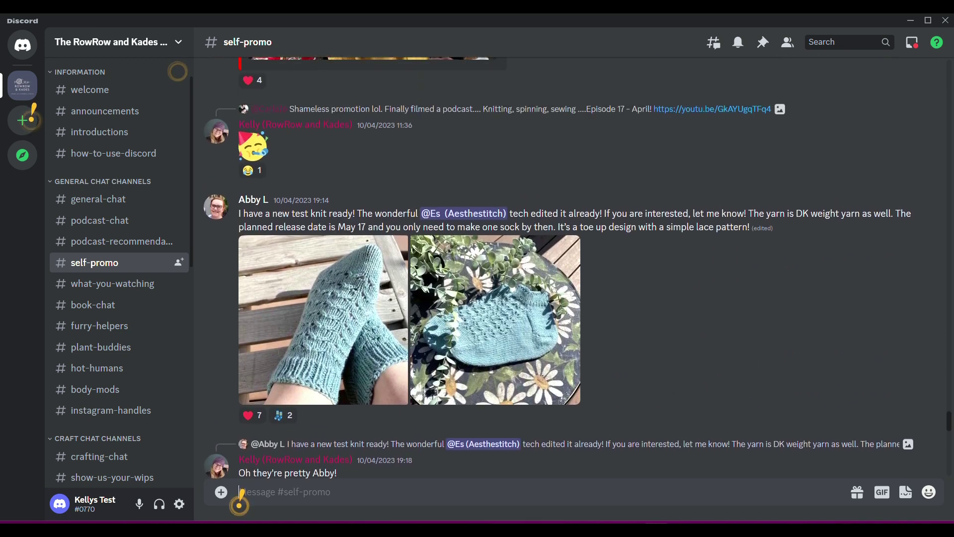
scroll(241, 494, "up", 10)
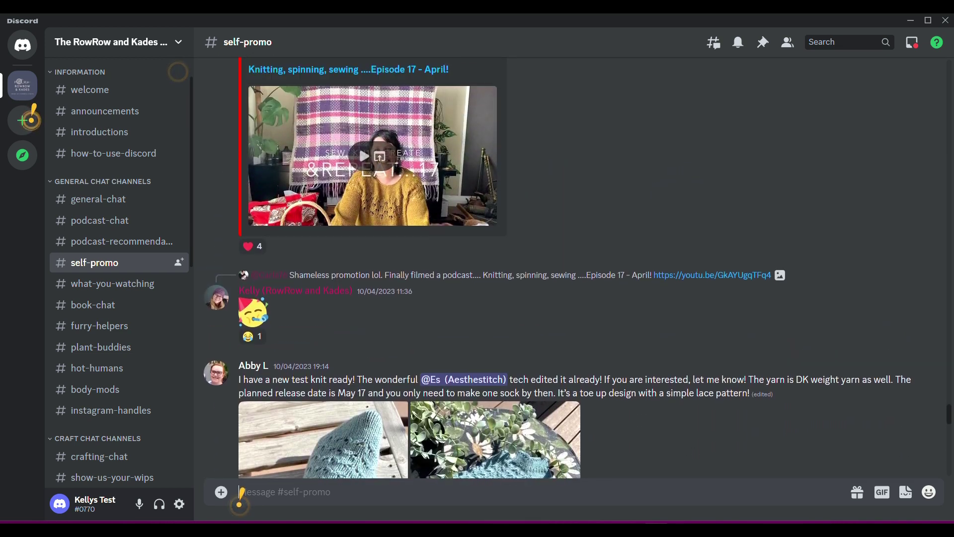
scroll(240, 497, "up", 3)
scroll(243, 492, "up", 15)
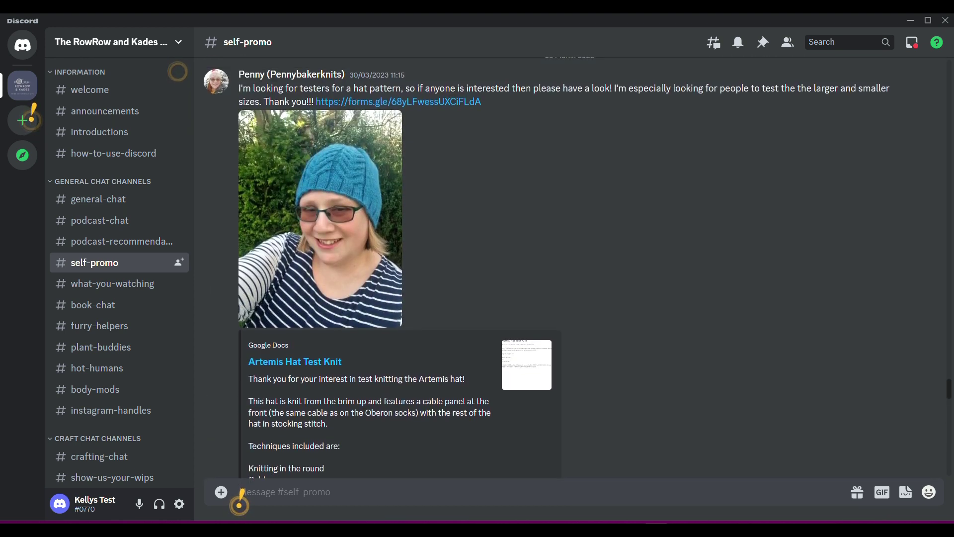
Step: Glance at what-you-watching and book-chat, then page back through furry-helpers' pet photos
left_click(105, 284)
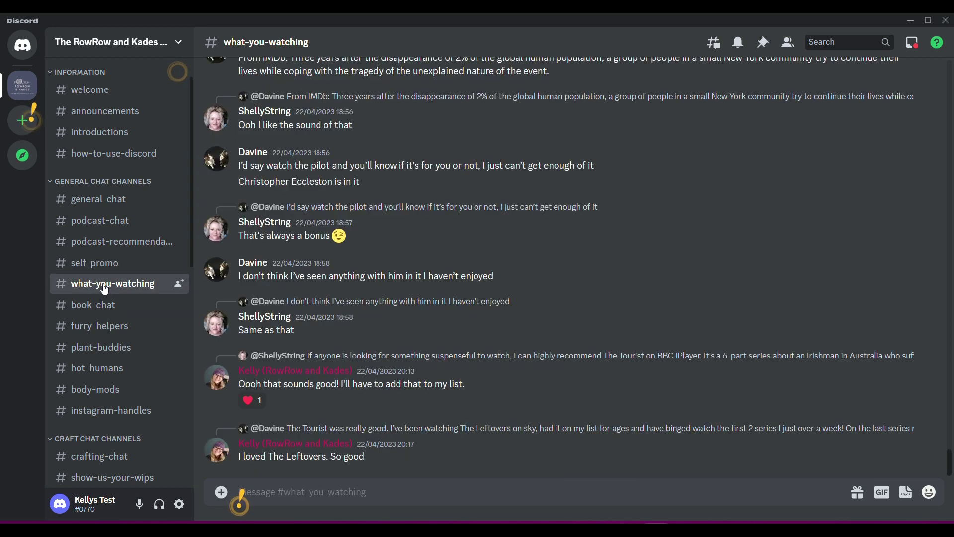
scroll(240, 492, "up", 5)
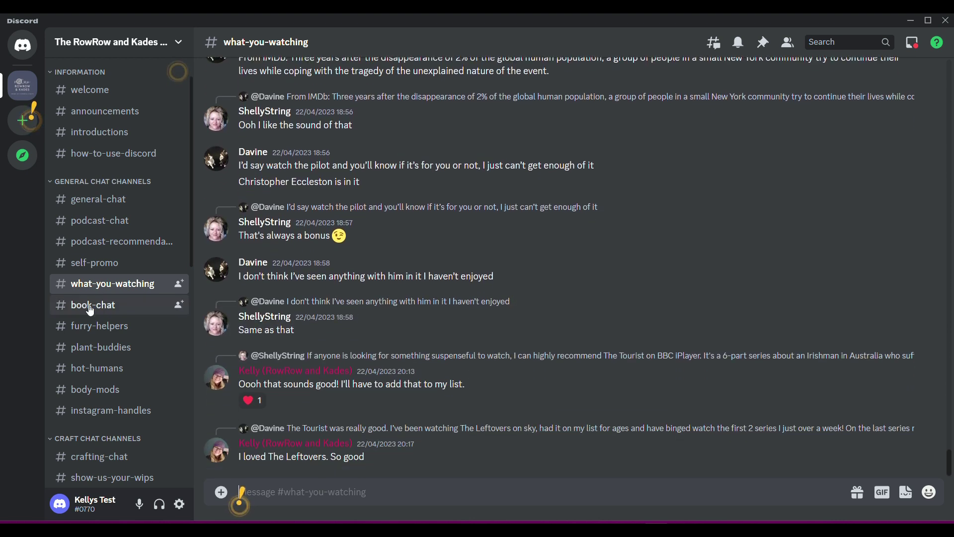
left_click(95, 306)
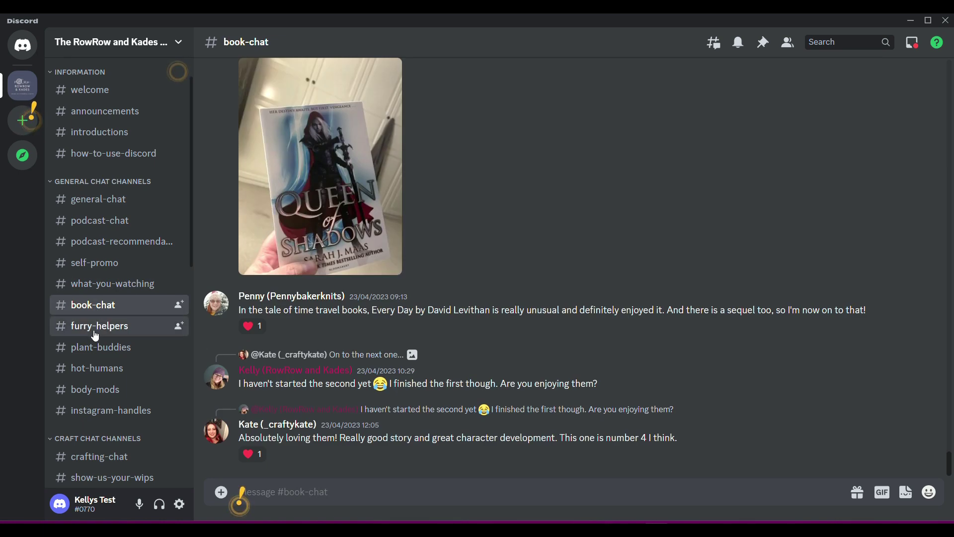
left_click(96, 334)
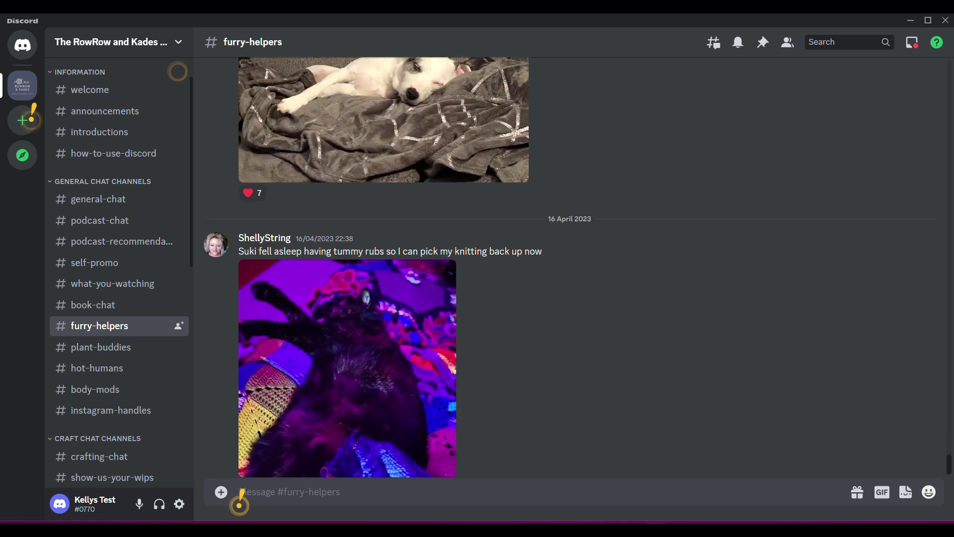
key("Page_Up")
key("Page_Up")
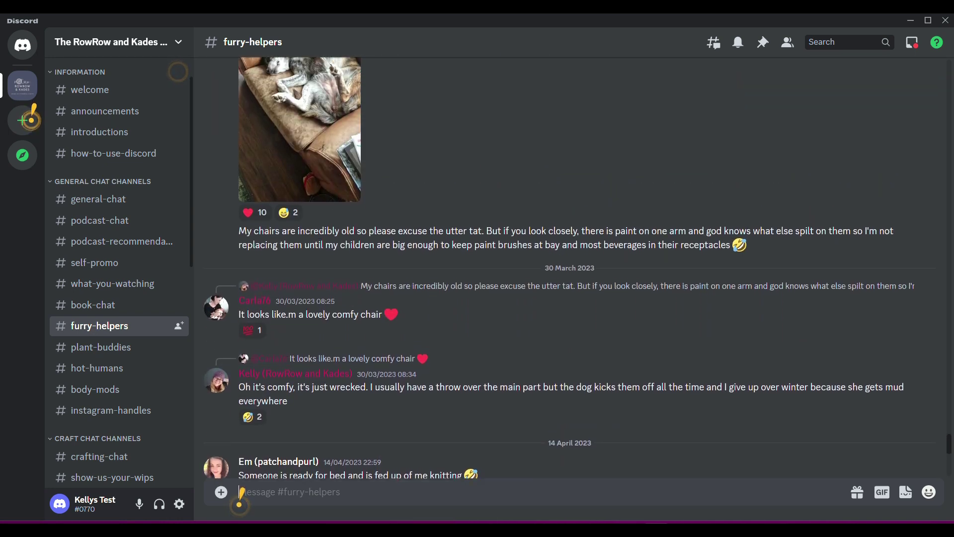
key("Page_Up")
key("Page_Up")
key("Page_Up")
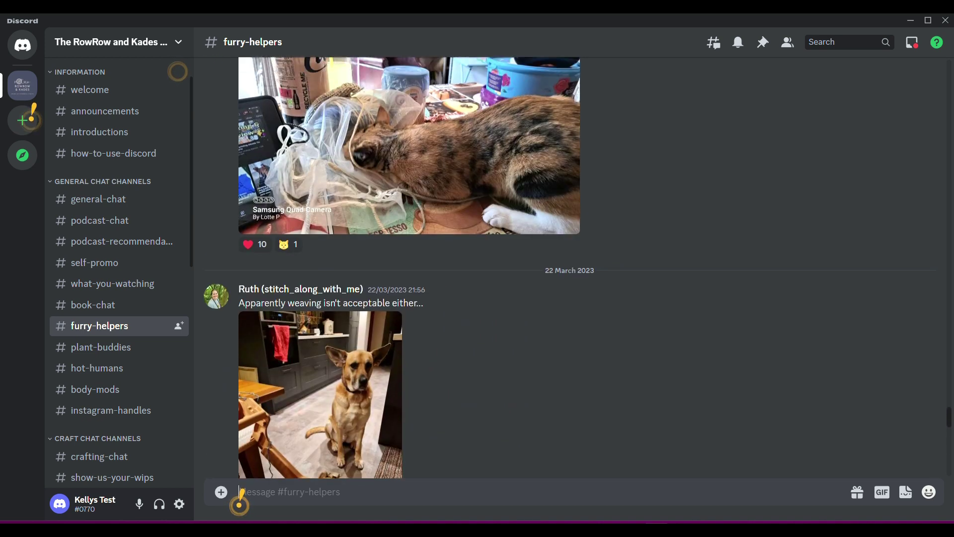
Step: Finish paging through furry-helpers, then read back through the plant-buddies channel
key("Page_Up")
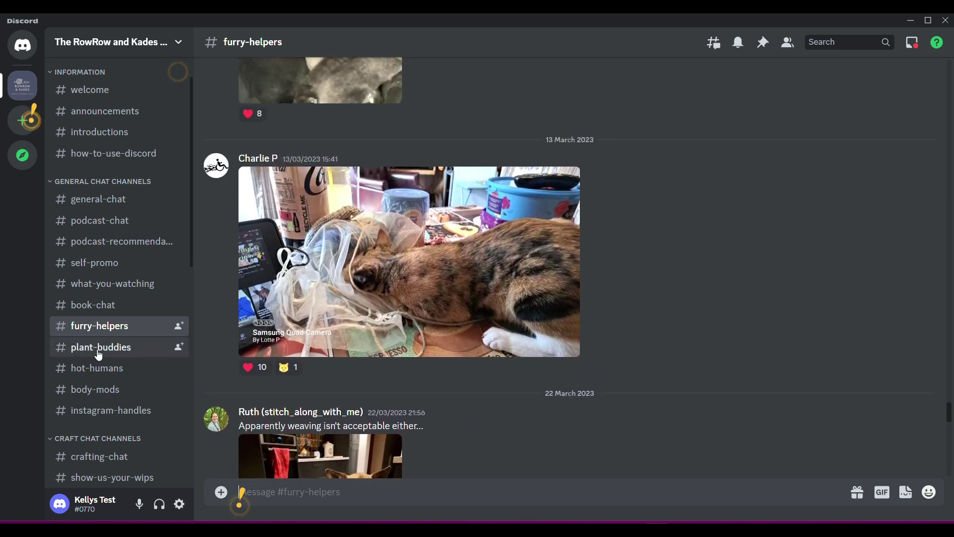
left_click(99, 353)
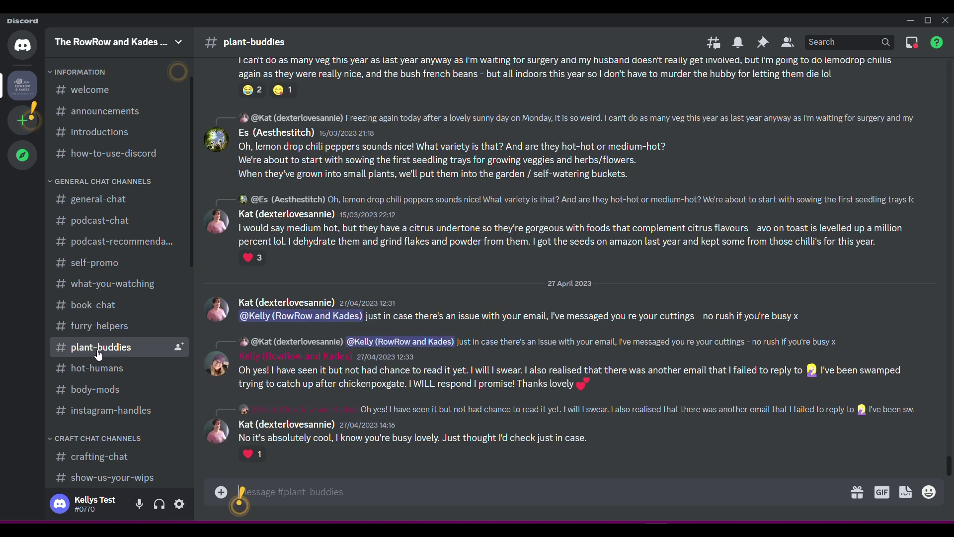
scroll(569, 268, "up", 9)
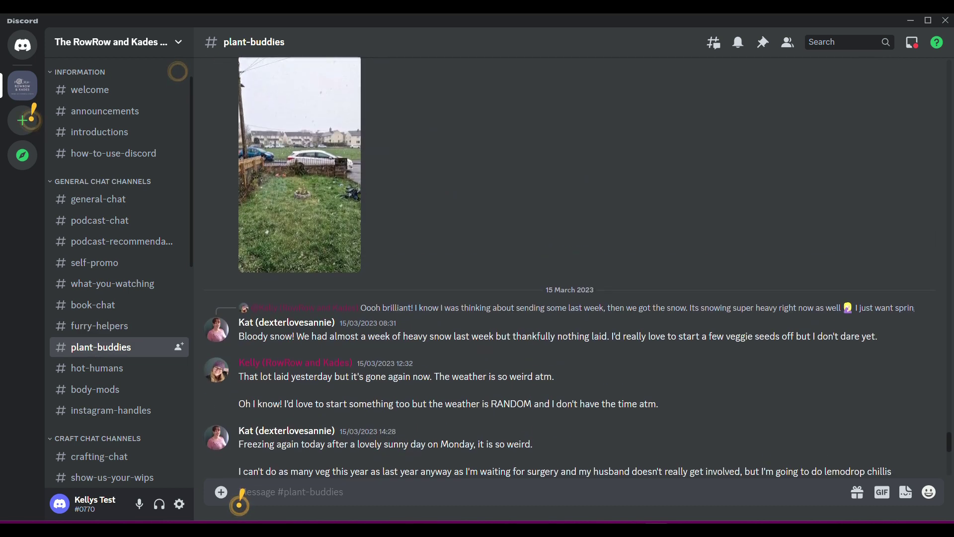
key("Page_Up")
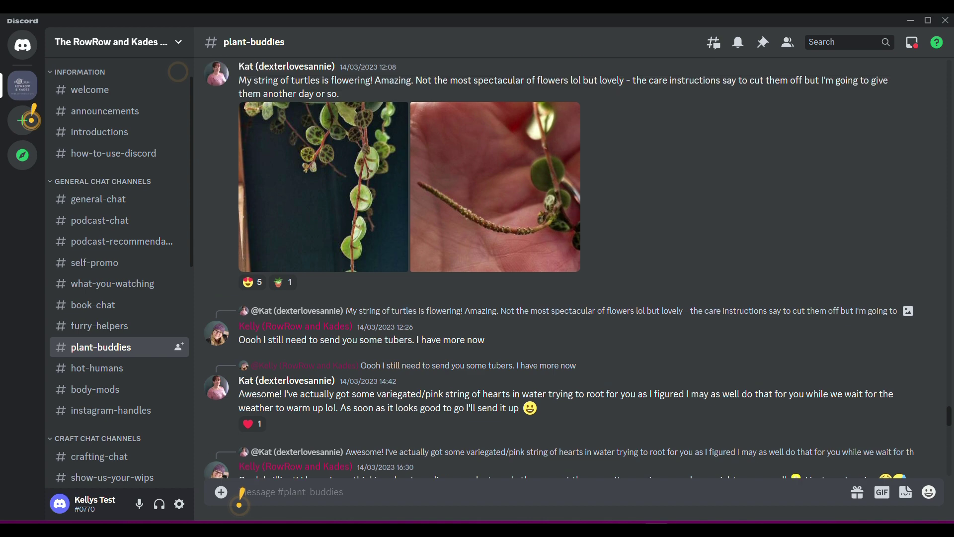
key("Page_Up")
key("Page_Down")
key("Page_Down")
key("Page_Down")
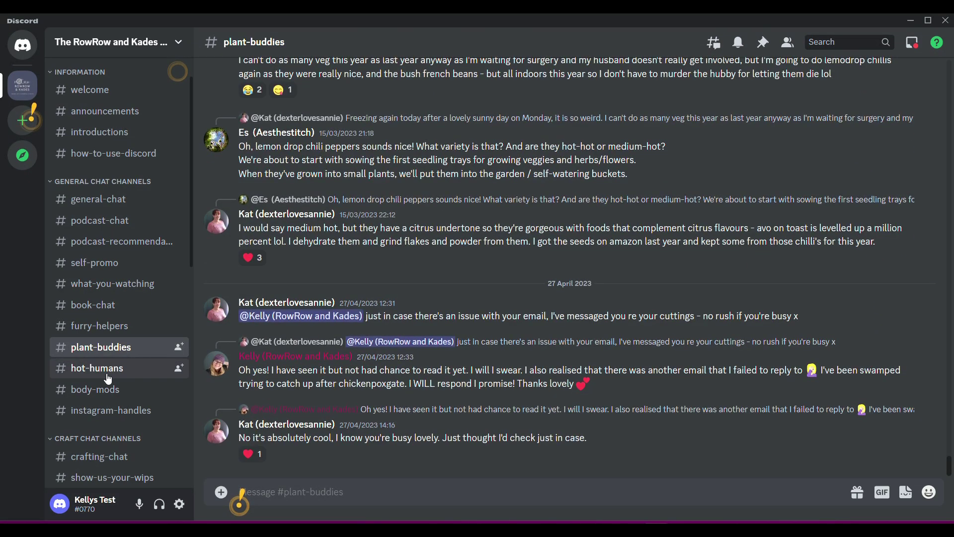
Step: Page back through hot-humans, then open body-mods with the craft channels brought into the sidebar
left_click(108, 379)
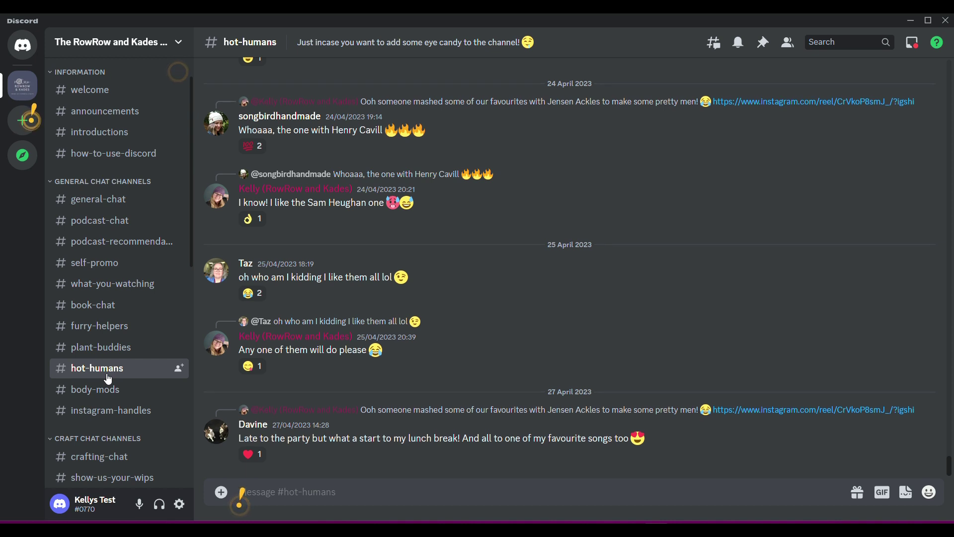
key("Page_Up")
key("Page_Up")
key("Page_Up")
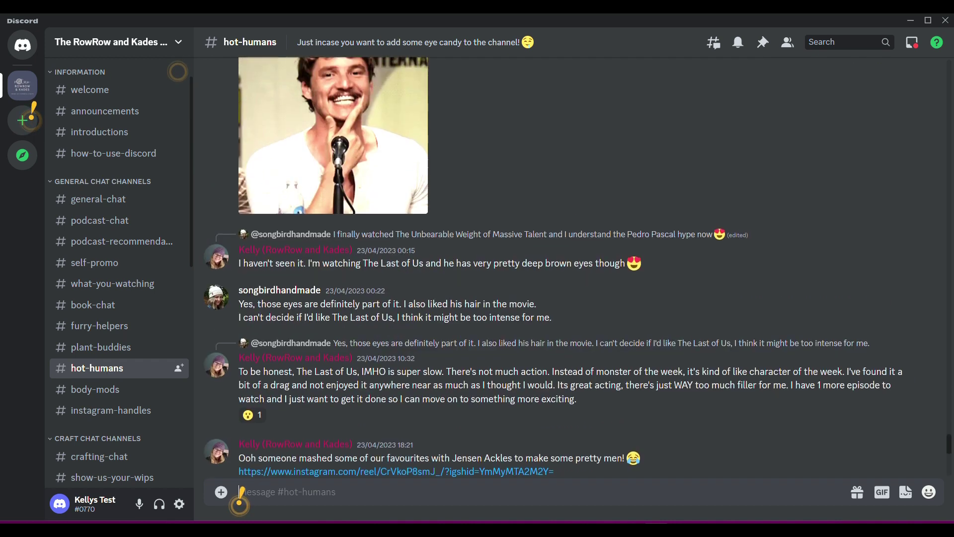
key("Page_Up")
key("Page_Up")
key("Page_Up")
key("Page_Up")
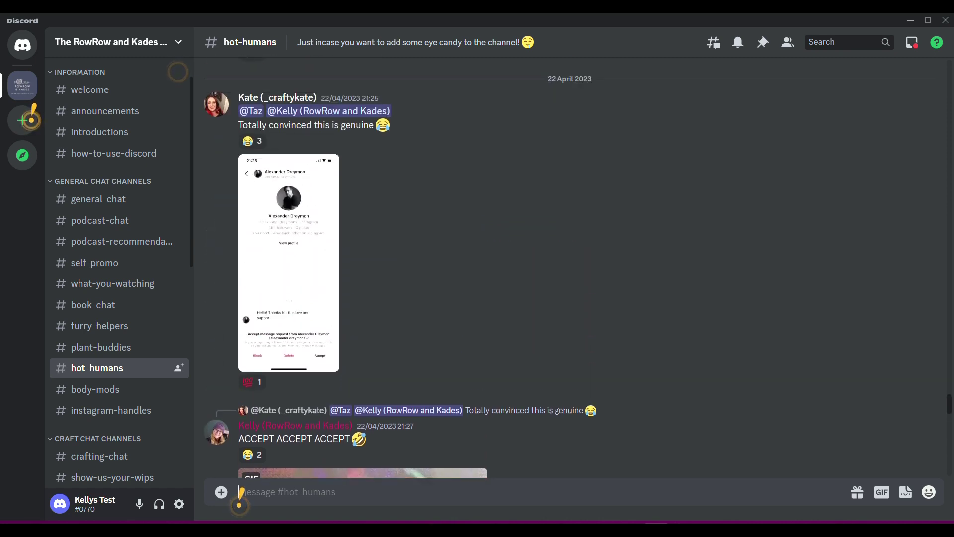
key("Page_Up")
key("Page_Up")
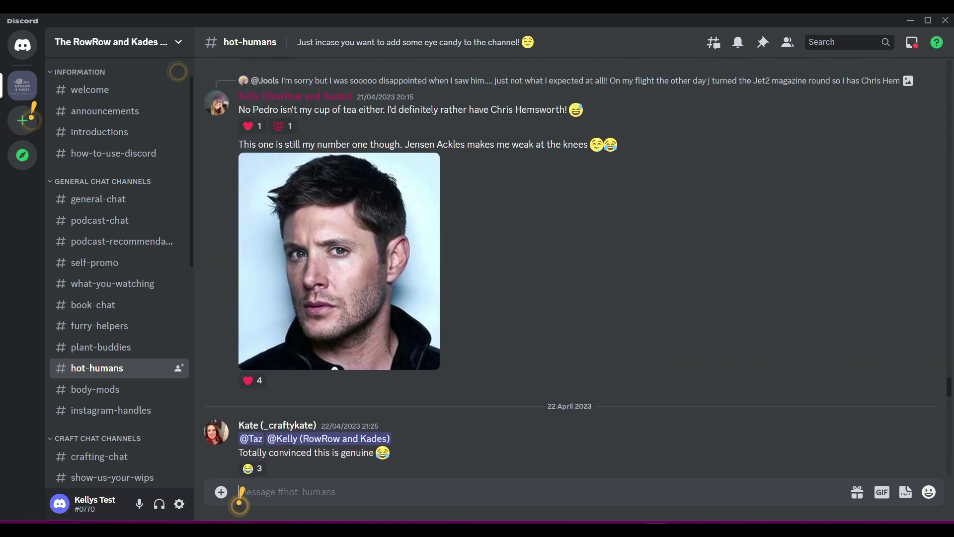
key("Page_Up")
key("Page_Up")
key("Page_Up")
key("Page_Up")
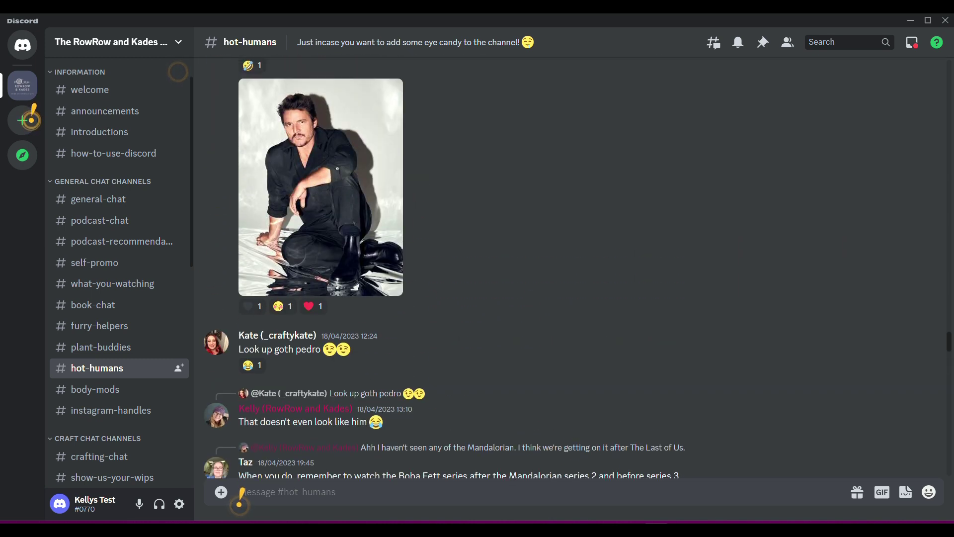
left_click(102, 390)
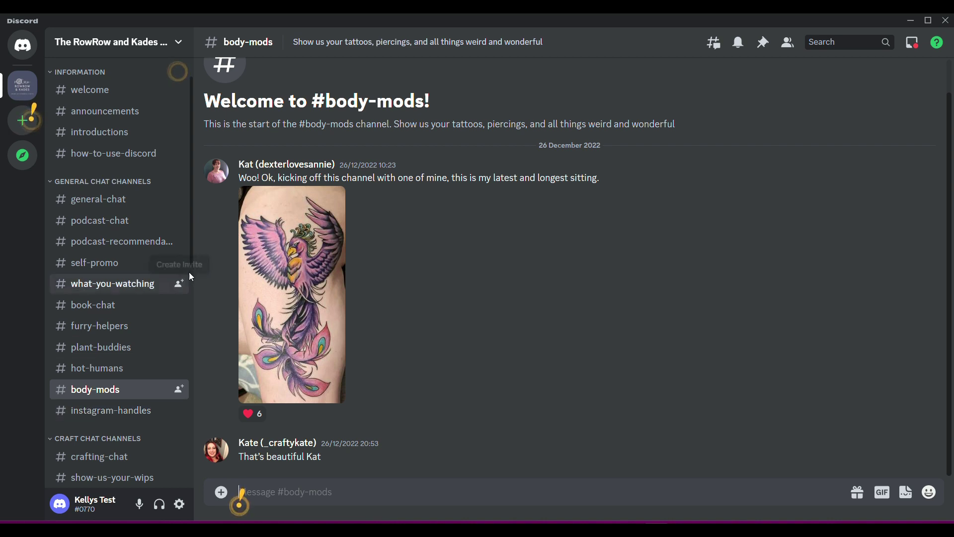
left_click_drag(193, 261, 198, 399)
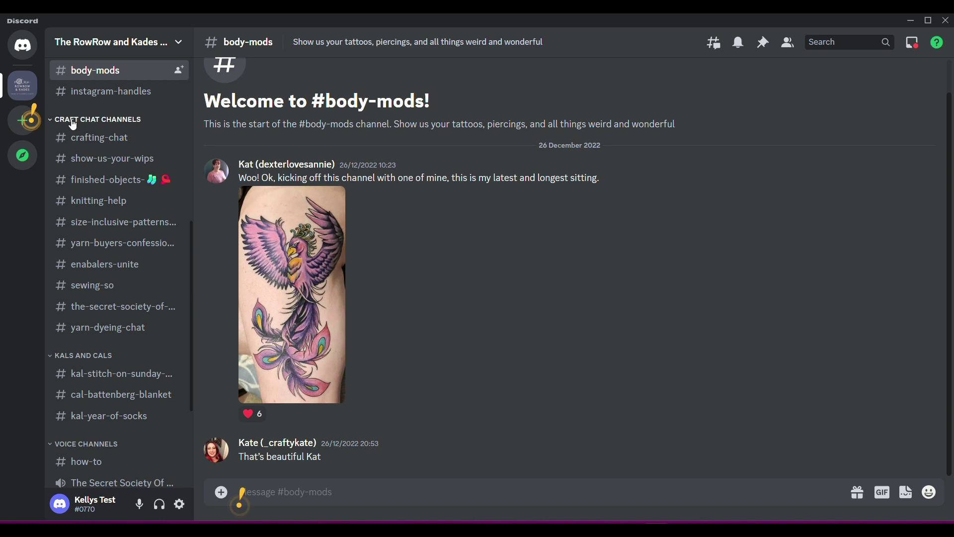
Step: Scroll back through the older messages in crafting-chat
left_click(100, 137)
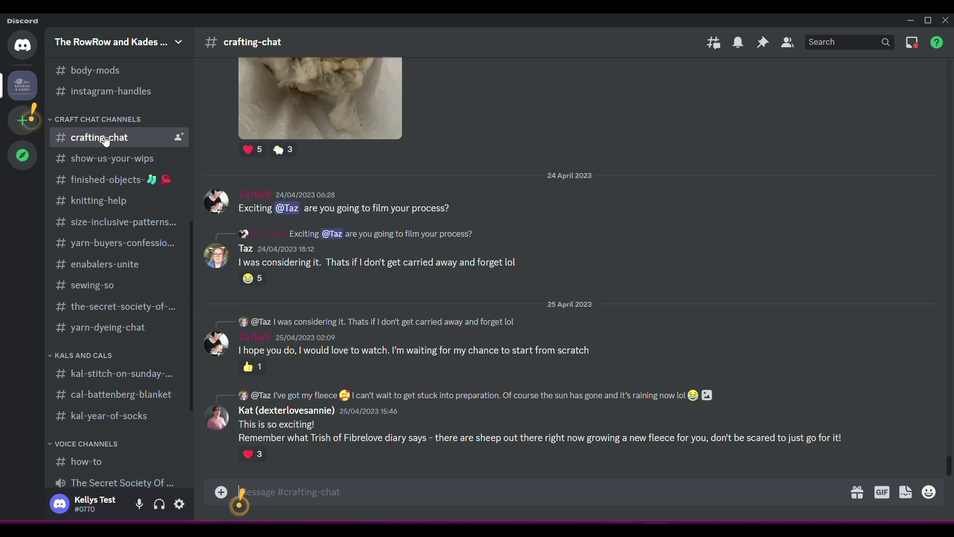
scroll(569, 269, "up", 6)
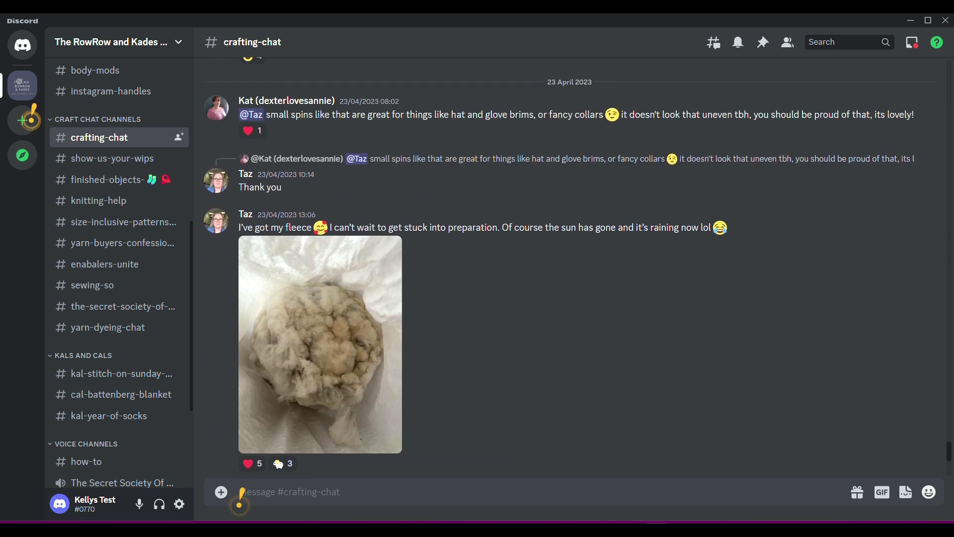
scroll(570, 268, "up", 10)
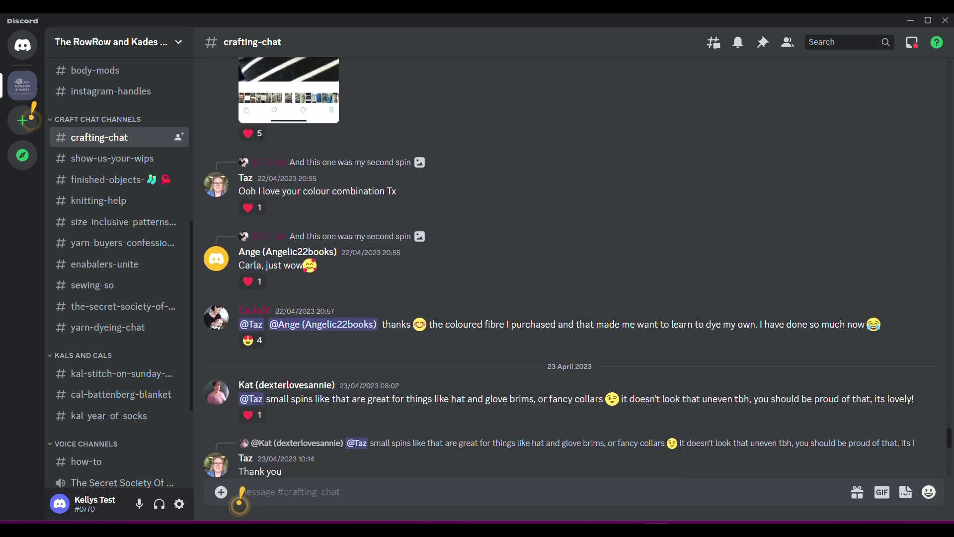
scroll(570, 269, "up", 1)
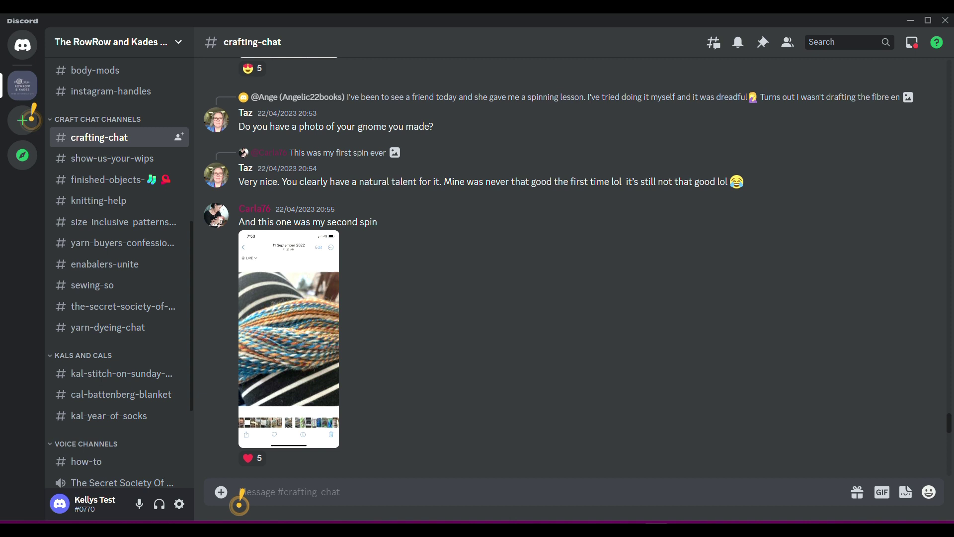
scroll(241, 496, "up", 10)
scroll(240, 496, "up", 15)
scroll(241, 496, "up", 15)
scroll(240, 496, "up", 15)
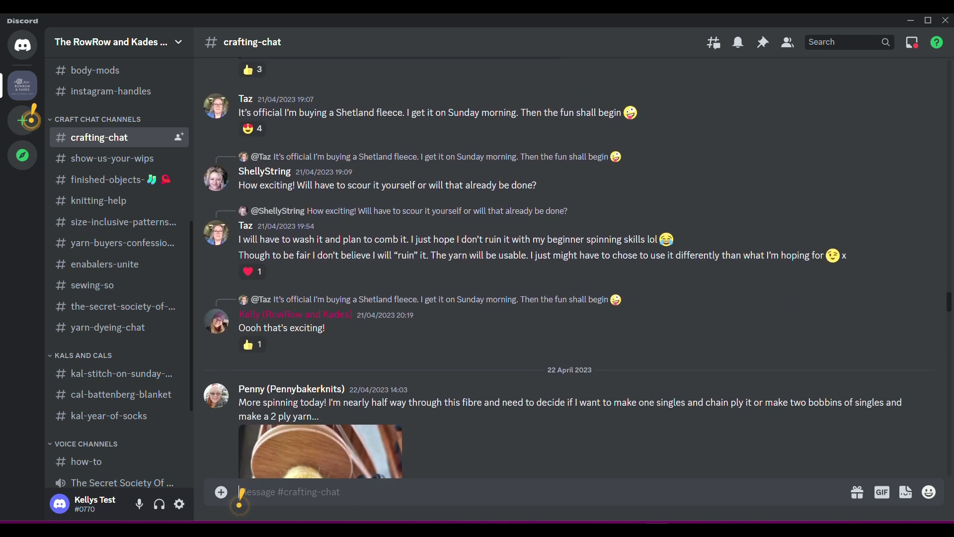
Step: Page back through show-us-your-wips to the 28 April work-in-progress posts
left_click(106, 160)
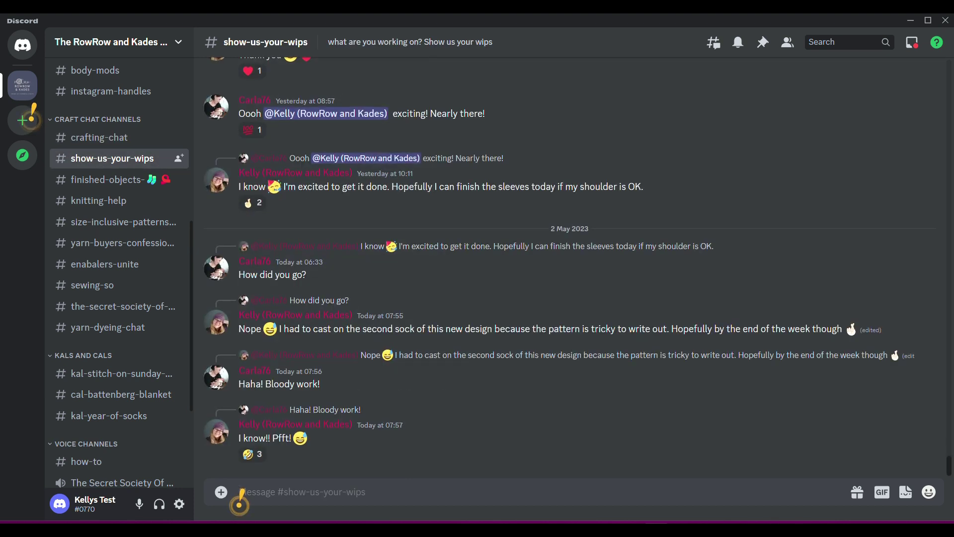
key("Page_Up")
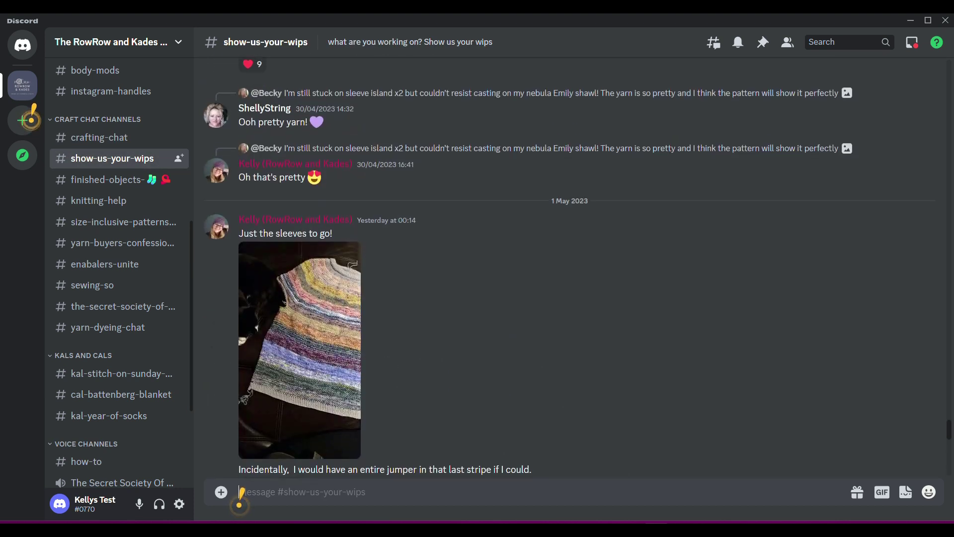
key("Page_Up")
key("Page_Up")
key("Page_Up")
key("Page_Up")
key("Page_Up")
key("Page_Up")
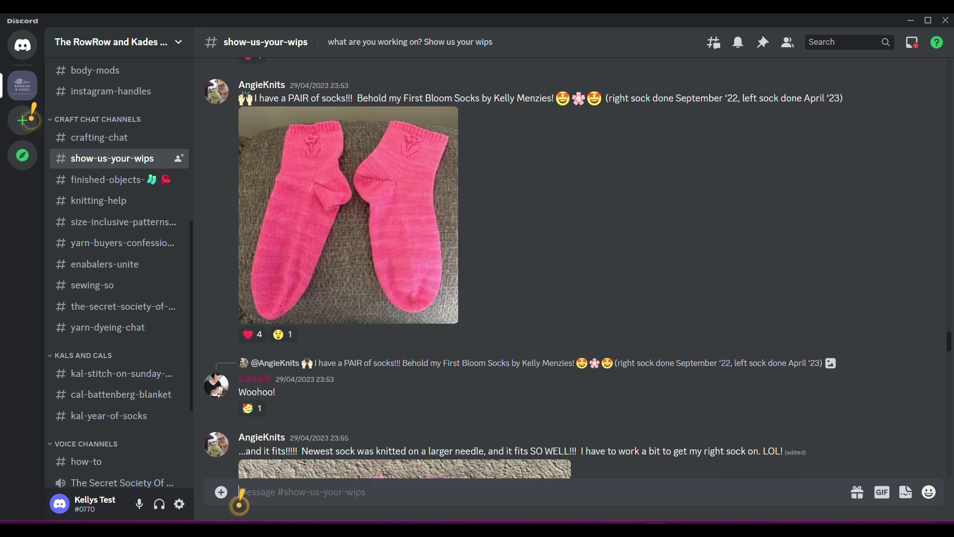
key("Page_Up")
key("Page_Up")
key("Page_Up")
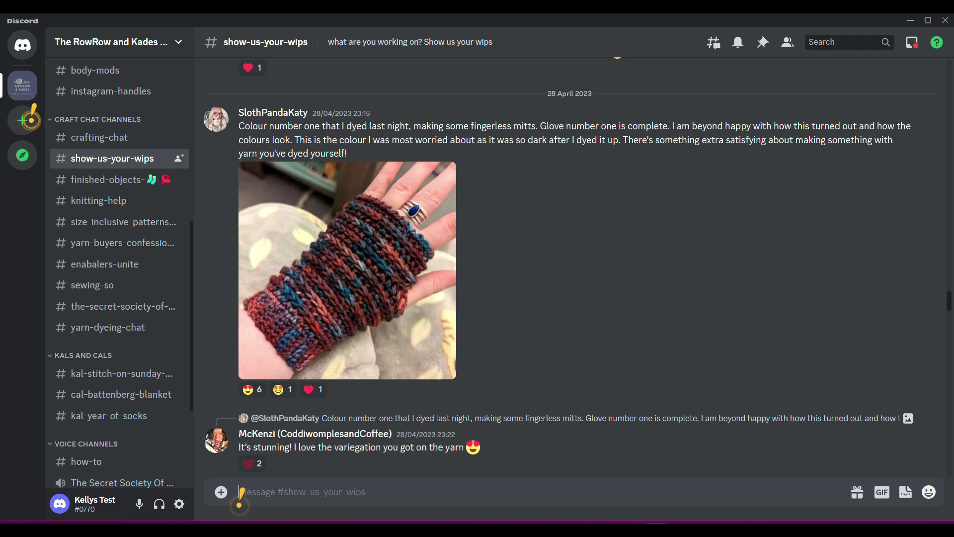
key("Page_Up")
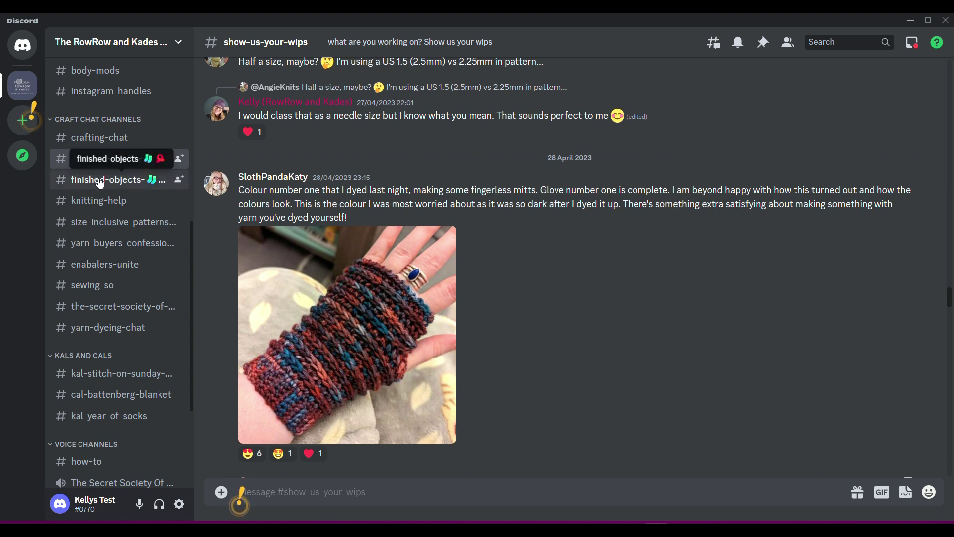
Step: Page back through finished-objects to the 23 April jackets post
left_click(100, 182)
key("Page_Up")
key("Page_Up")
key("Page_Up")
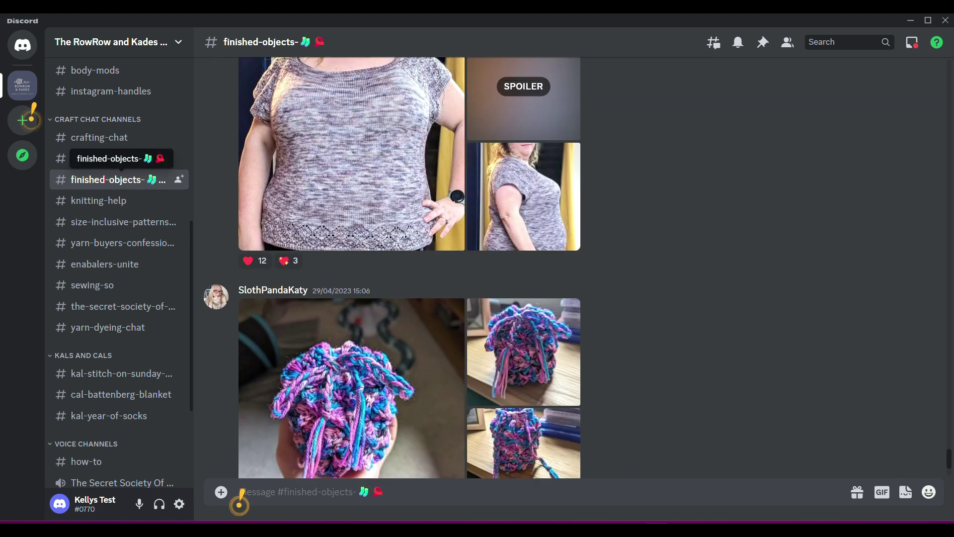
key("Page_Up")
key("Page_Up")
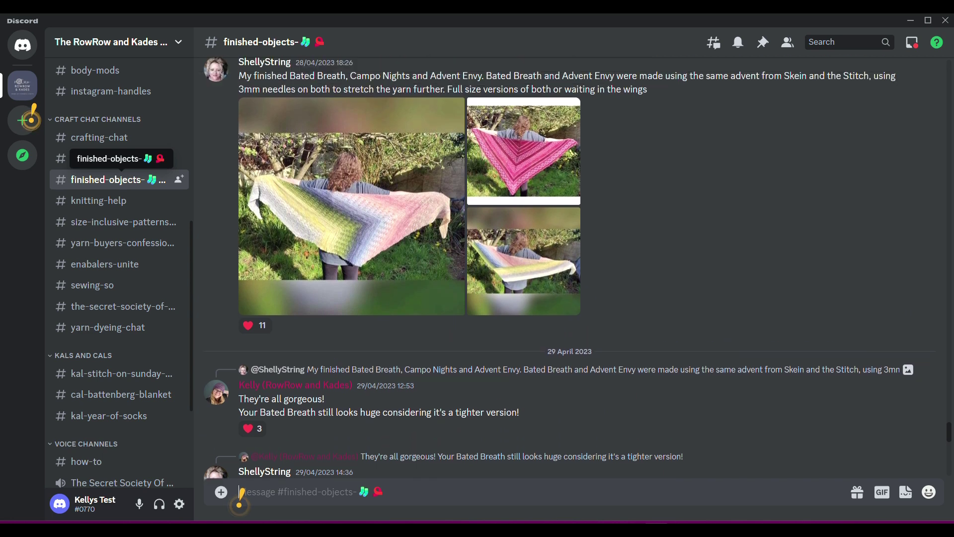
key("Page_Up")
key("Page_Up")
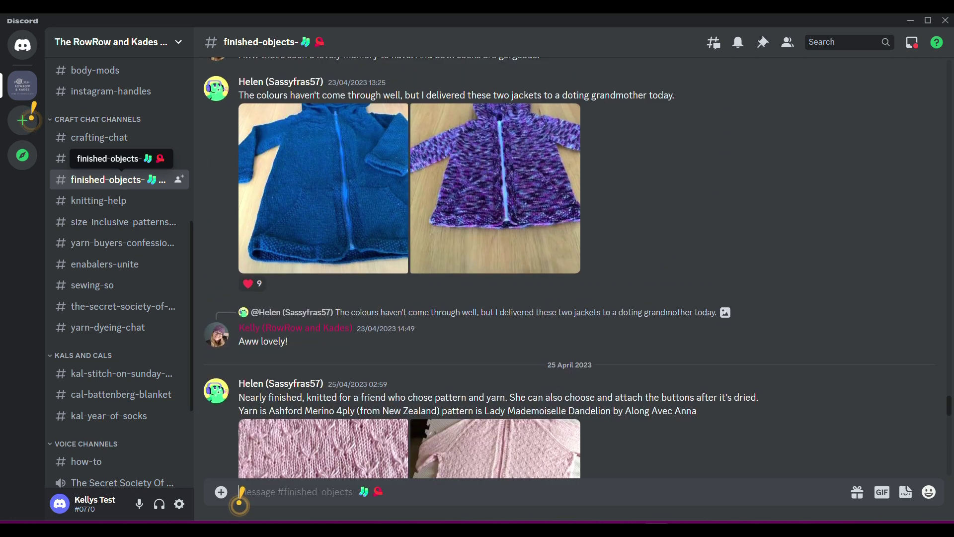
Step: Page back through knitting-help's 2 May questions, then return to the newest replies
left_click(94, 202)
key("Page_Up")
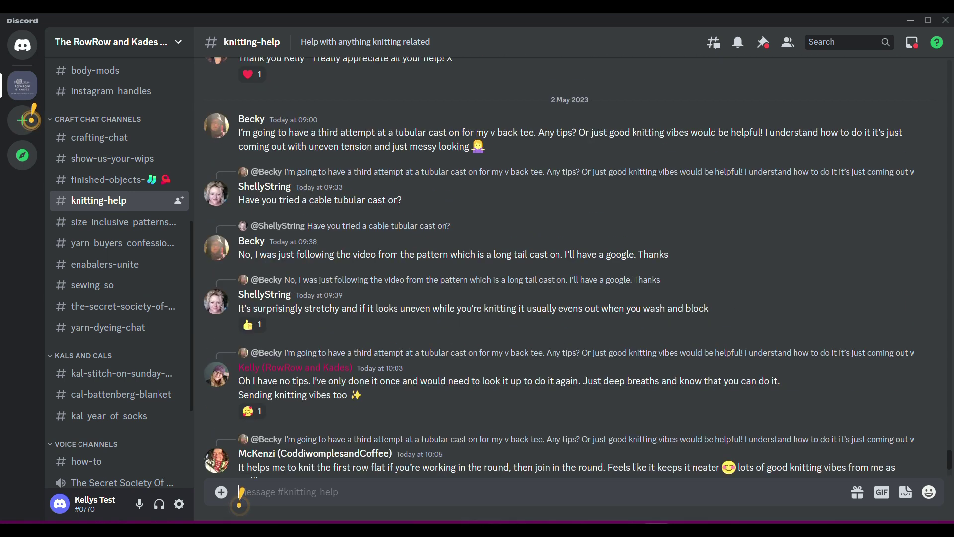
key("Page_Up")
key("Page_Down")
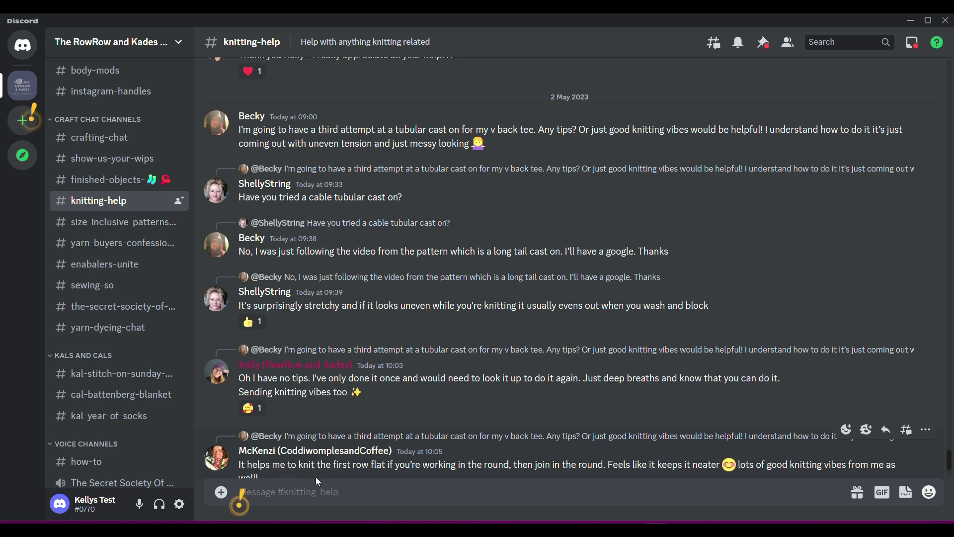
Step: Scroll back through size-inclusive-patterns-and-designers history, ending on older yarn-purchase posts from 15 April 2023
left_click(125, 222)
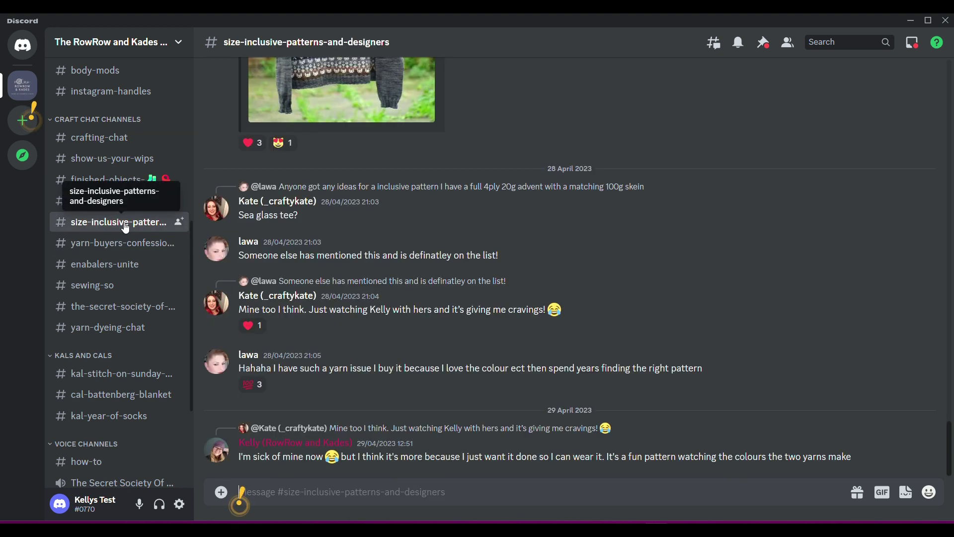
scroll(240, 495, "up", 10)
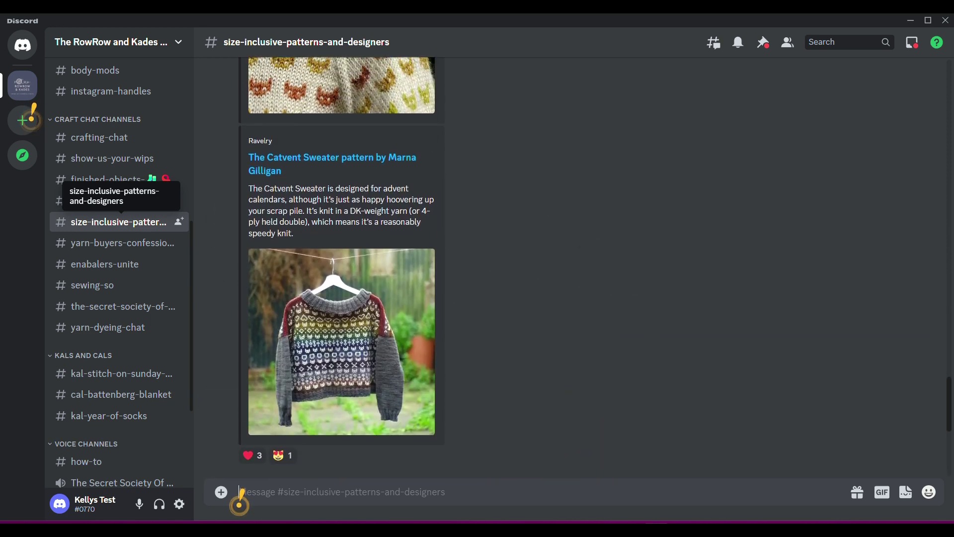
scroll(241, 495, "up", 15)
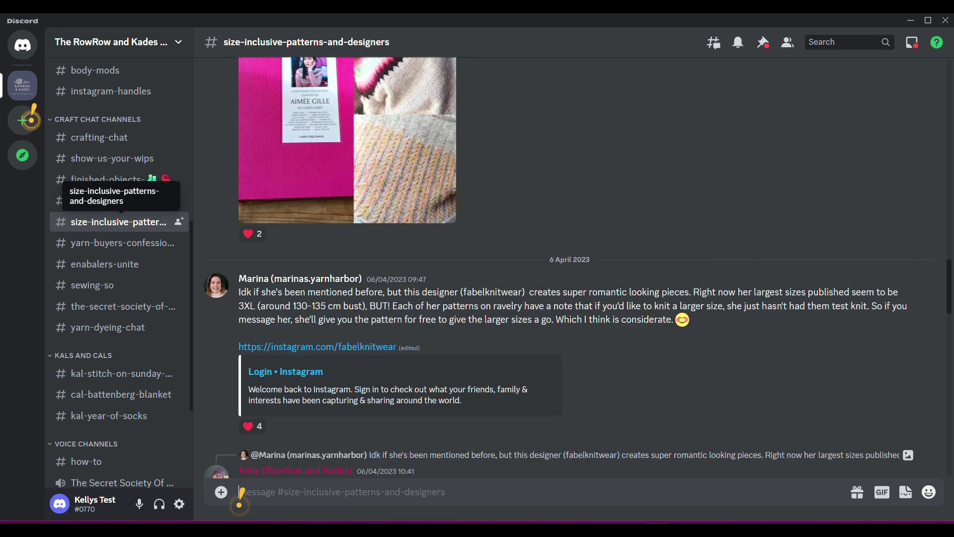
scroll(241, 494, "up", 15)
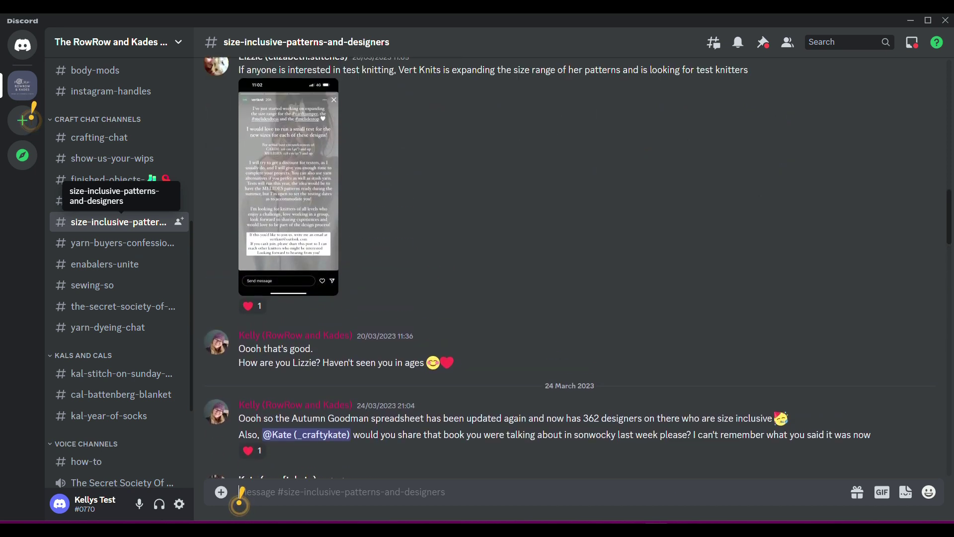
scroll(241, 495, "up", 15)
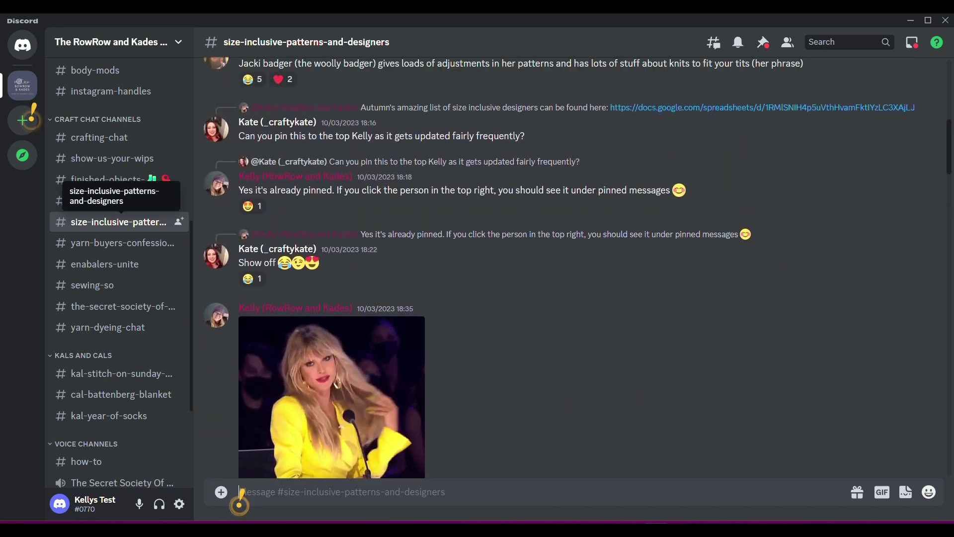
scroll(241, 495, "up", 3)
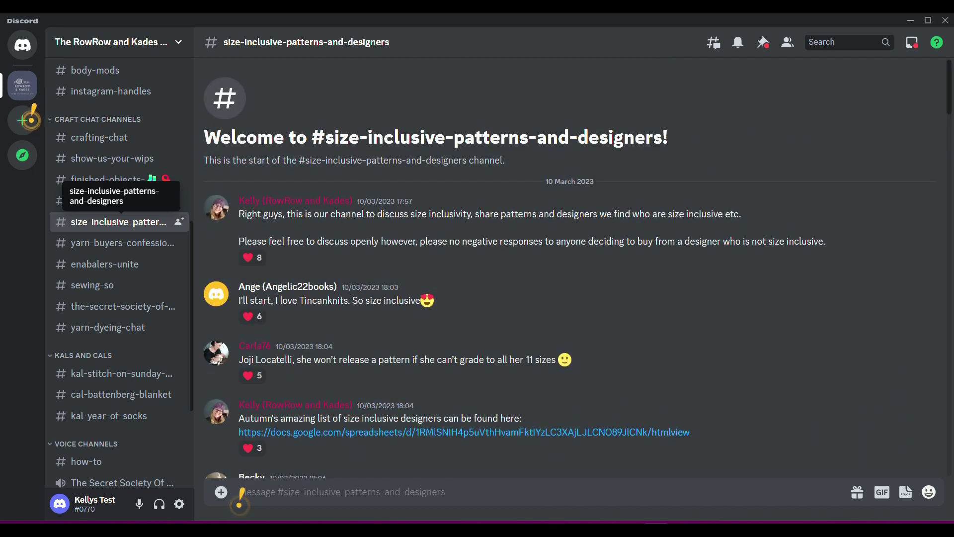
scroll(241, 495, "down", 15)
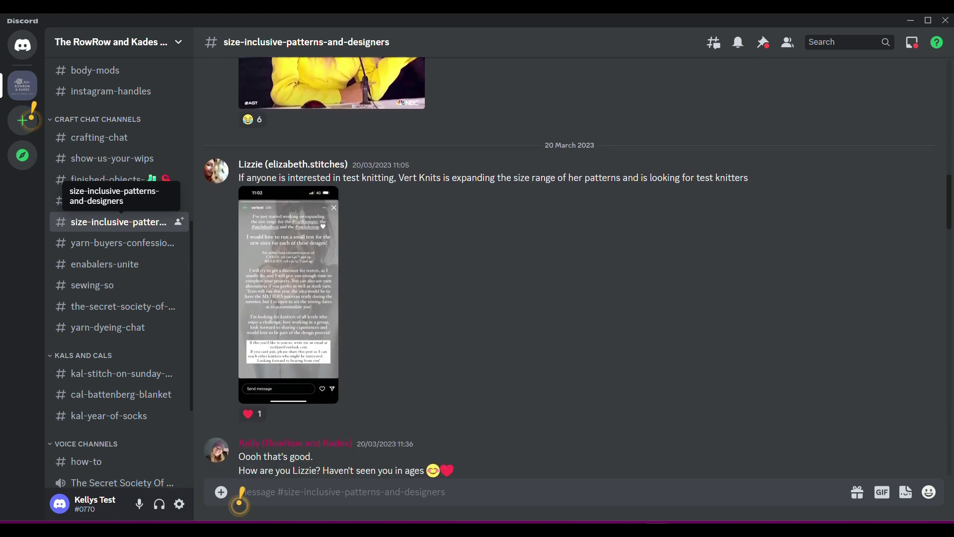
scroll(241, 495, "down", 1)
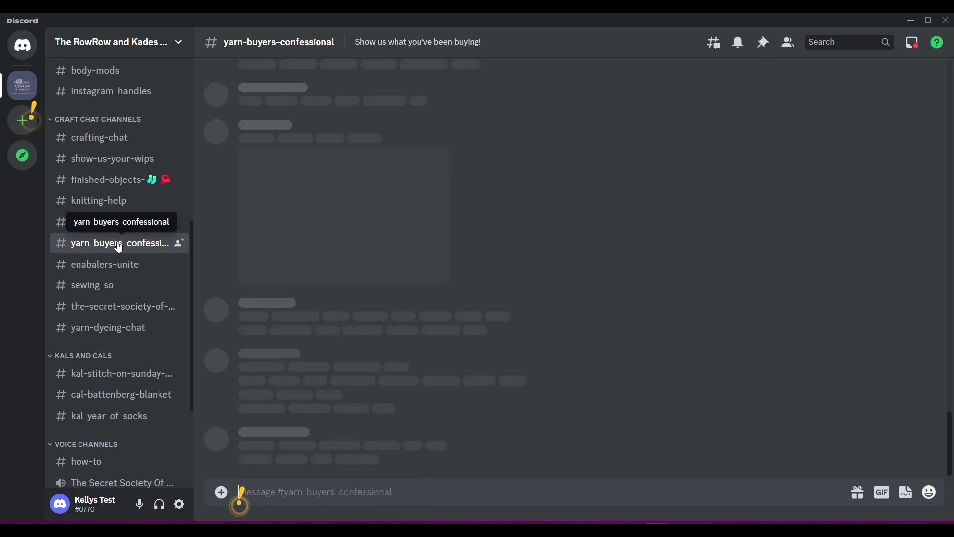
scroll(240, 494, "up", 10)
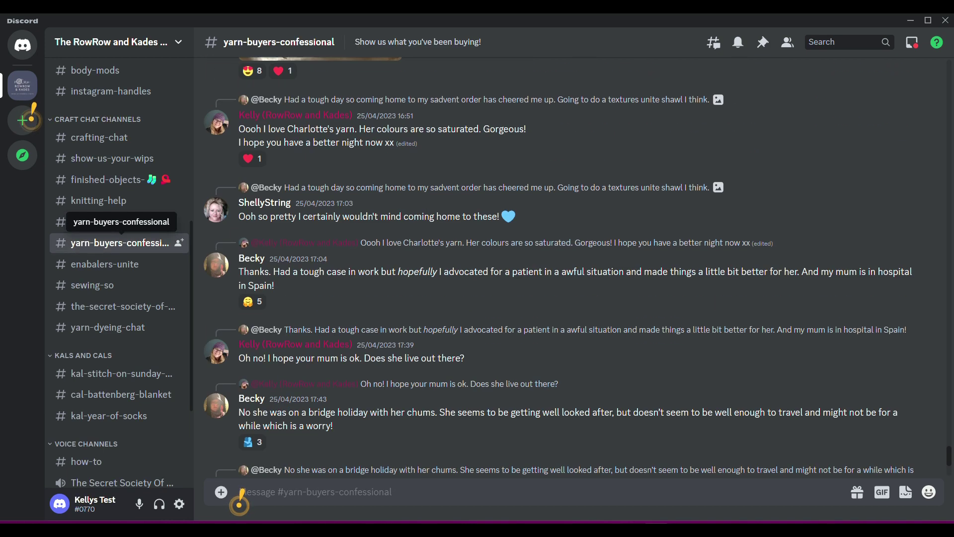
scroll(240, 494, "up", 10)
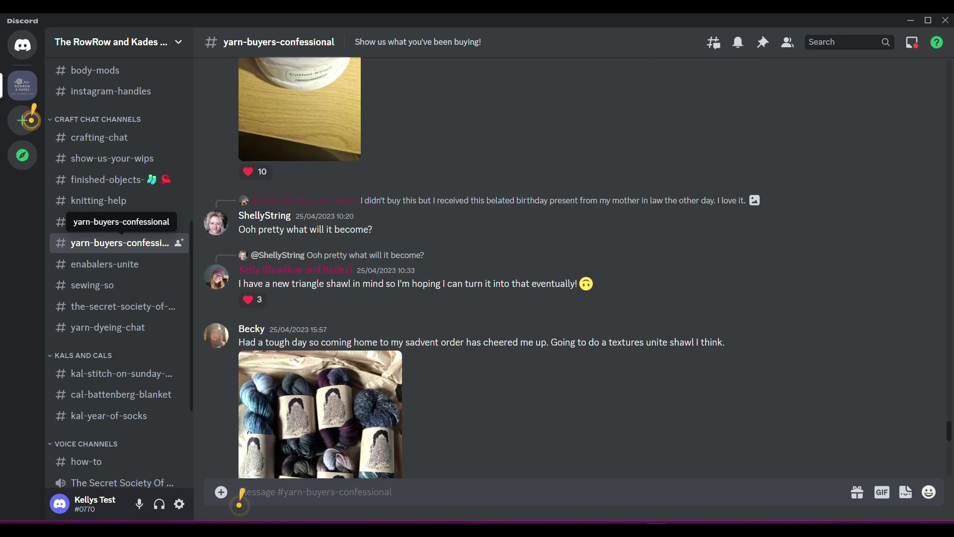
scroll(241, 494, "up", 10)
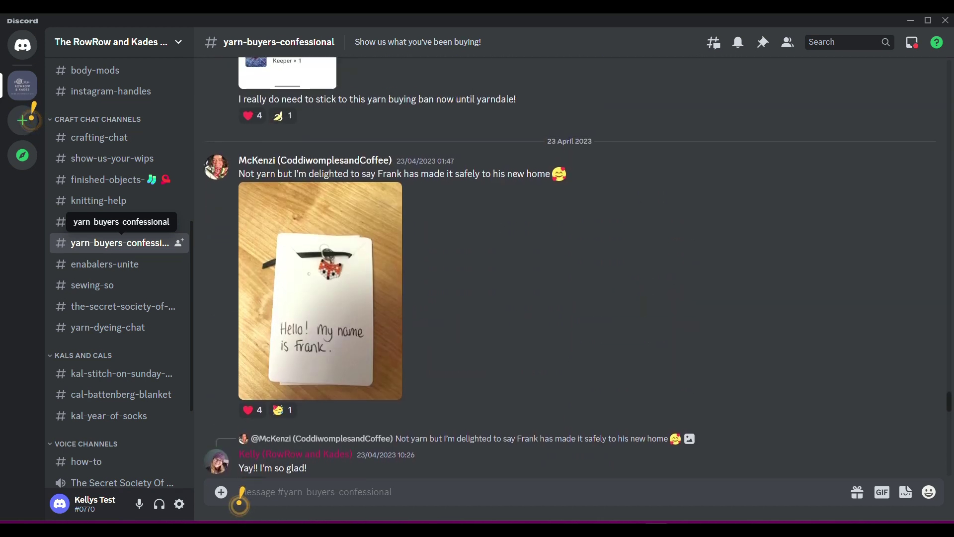
scroll(241, 494, "up", 10)
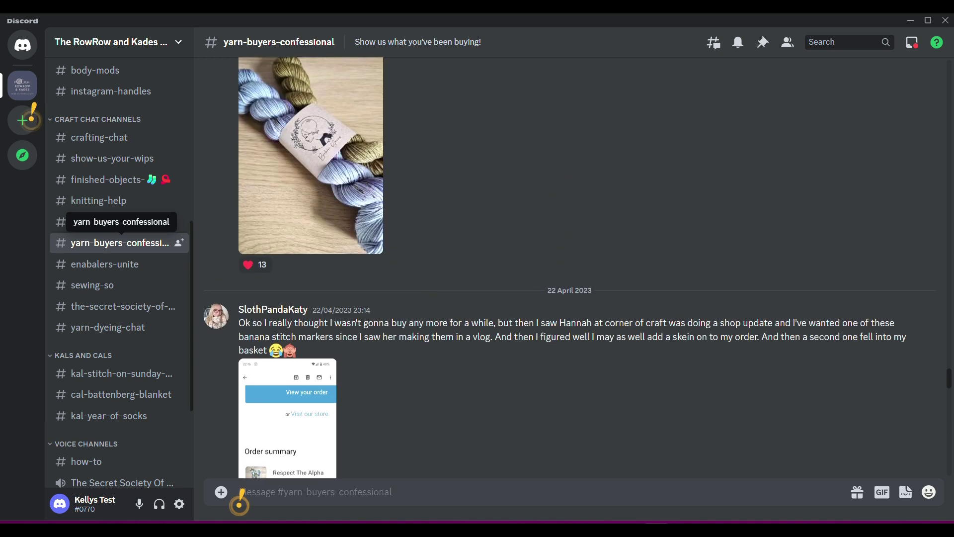
scroll(240, 494, "up", 5)
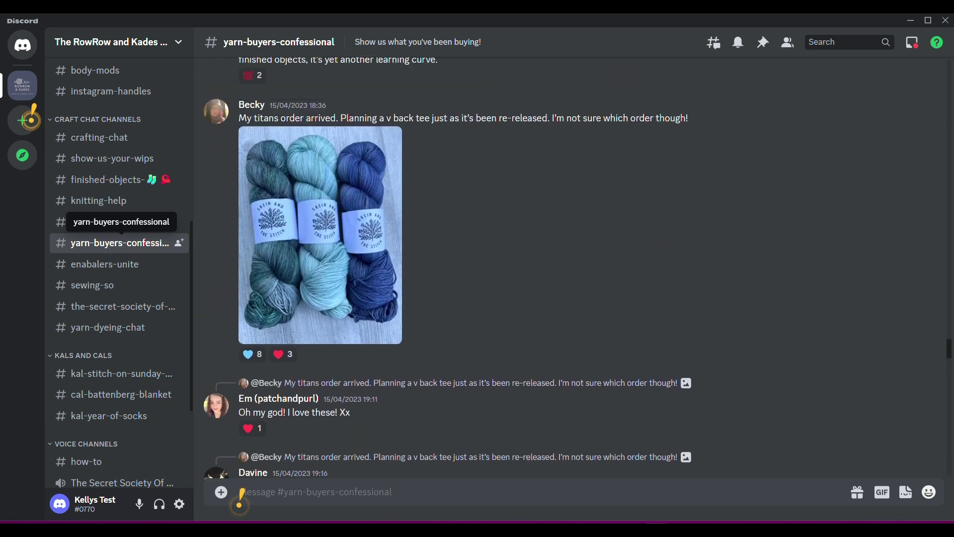
Step: Scroll back through the enabalers-unite channel's older posts
left_click(111, 275)
scroll(240, 495, "up", 10)
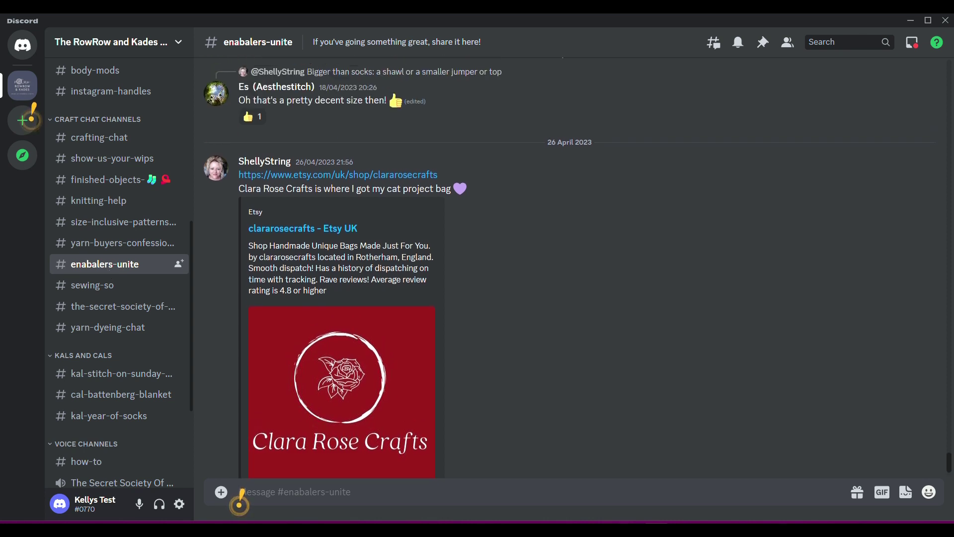
scroll(241, 495, "up", 10)
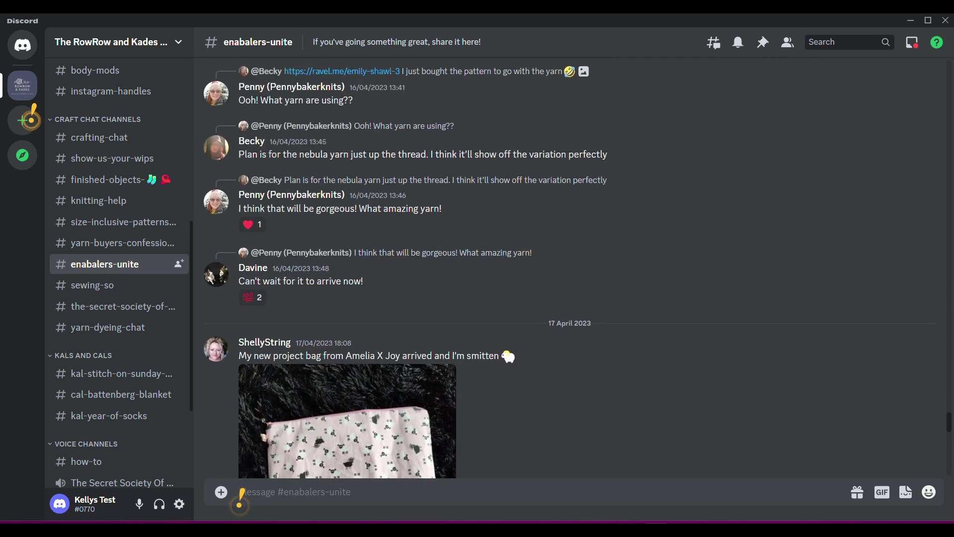
scroll(241, 494, "up", 10)
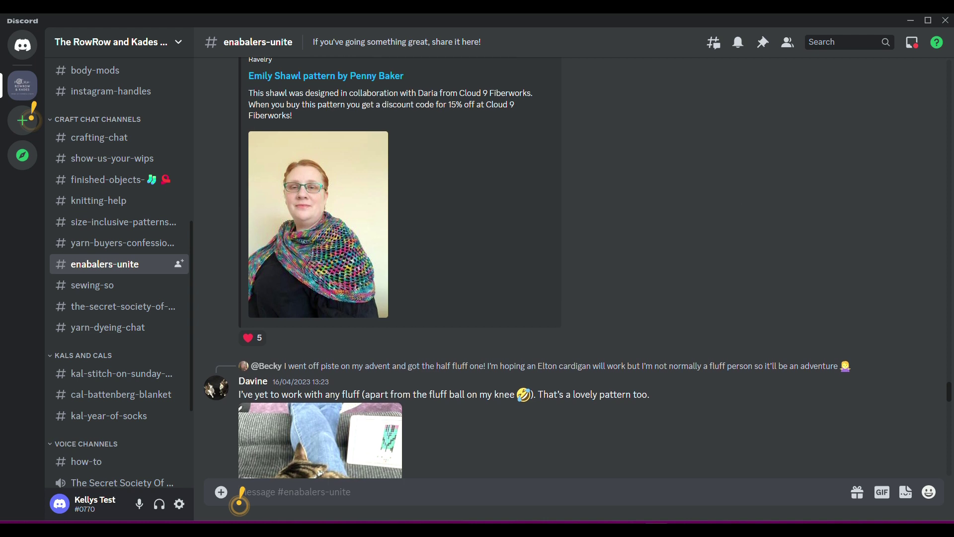
scroll(241, 495, "up", 10)
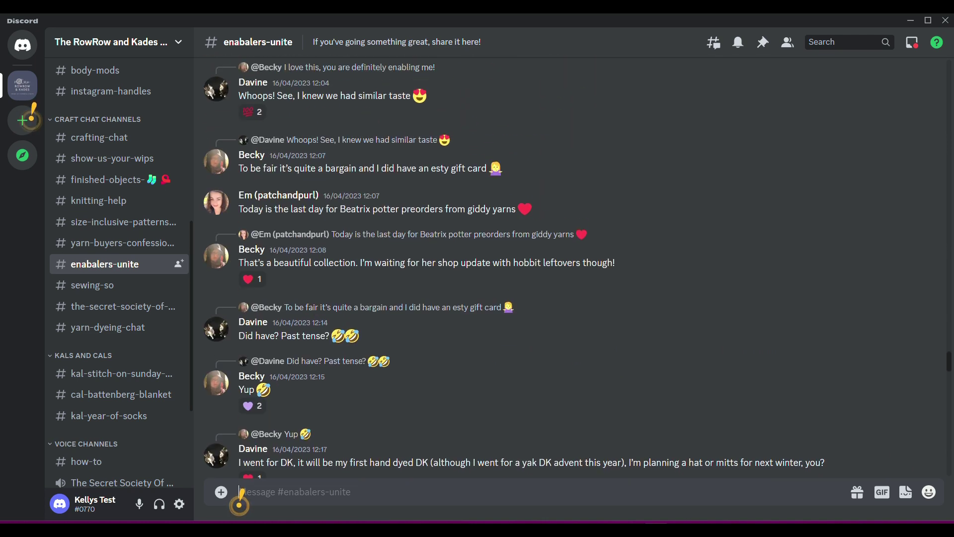
scroll(241, 494, "up", 2)
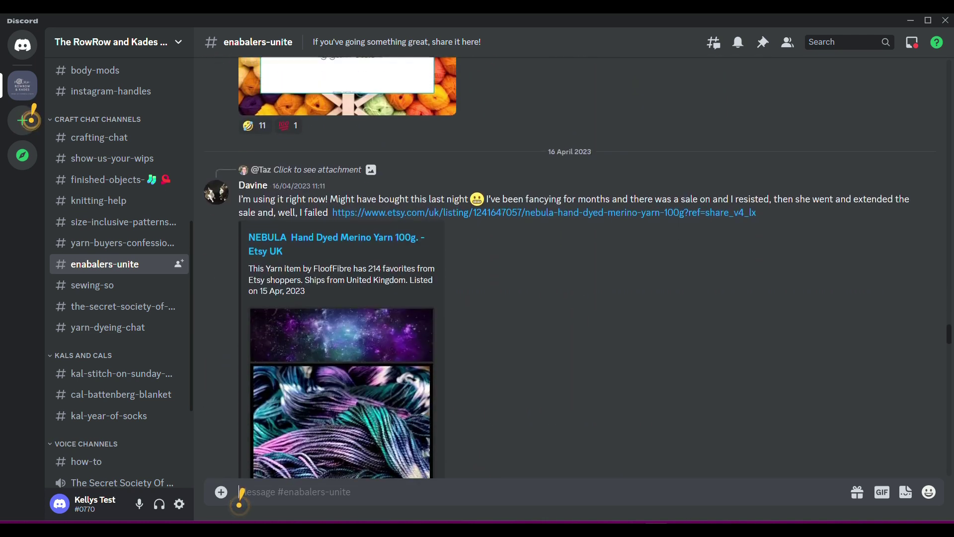
Step: Scroll back through sewing-so's older sewing photos, then move to yarn-dyeing-chat
left_click(107, 286)
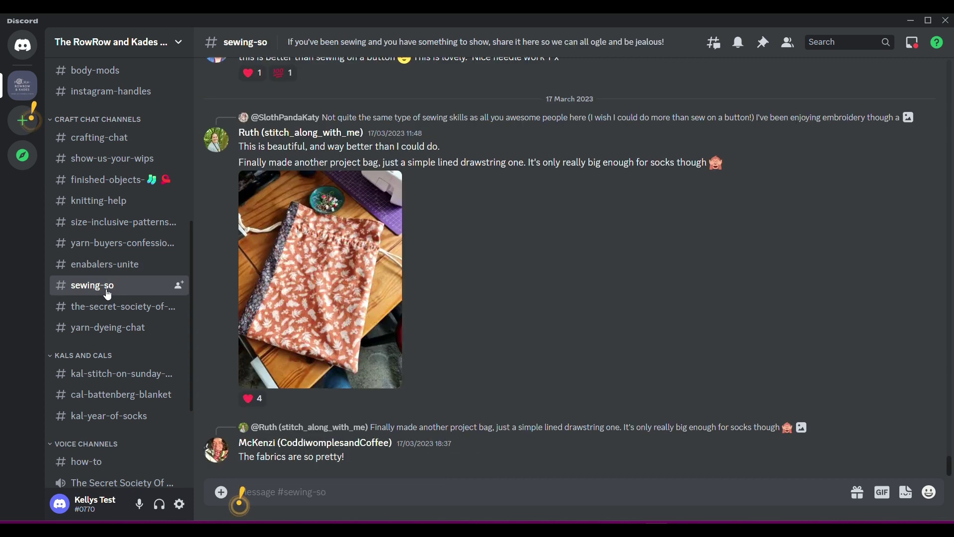
scroll(240, 497, "up", 15)
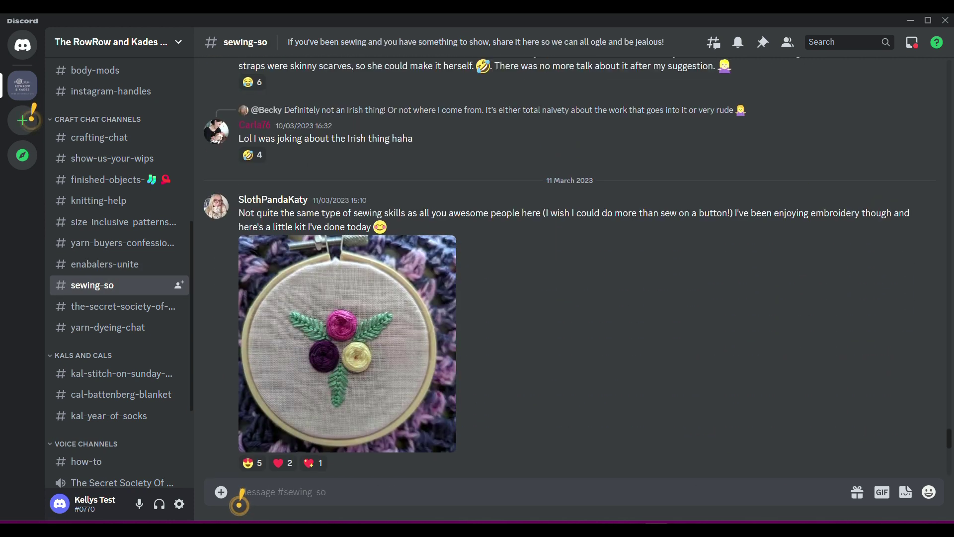
scroll(240, 497, "up", 15)
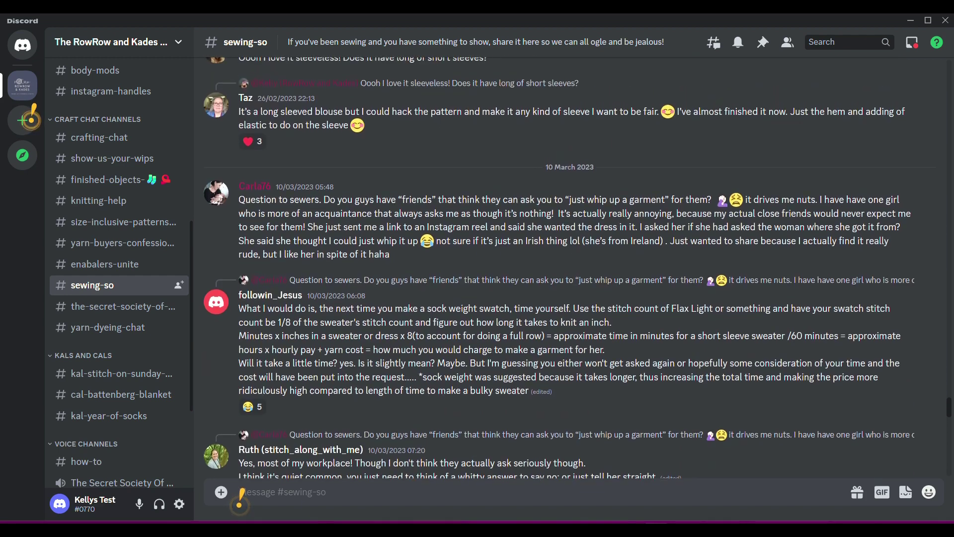
scroll(240, 498, "up", 15)
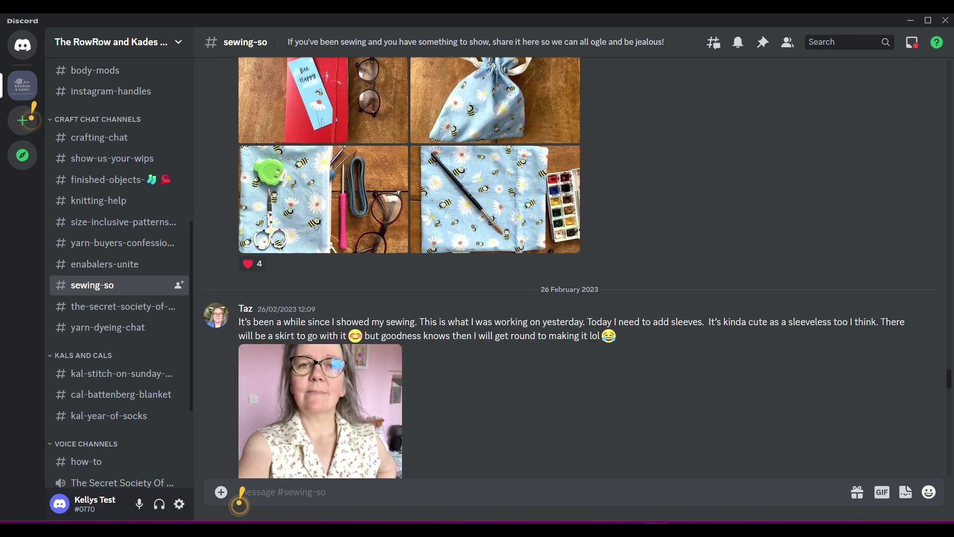
scroll(239, 498, "up", 15)
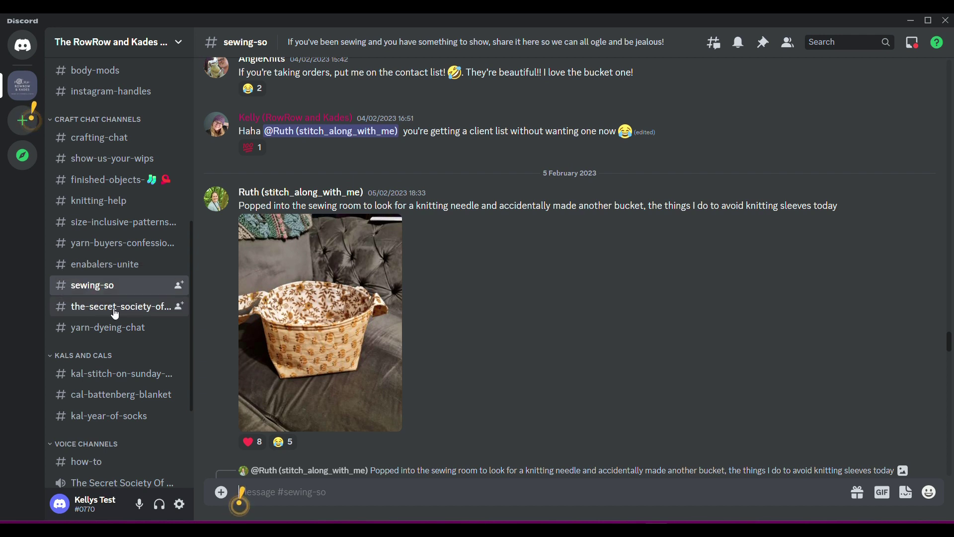
left_click(114, 338)
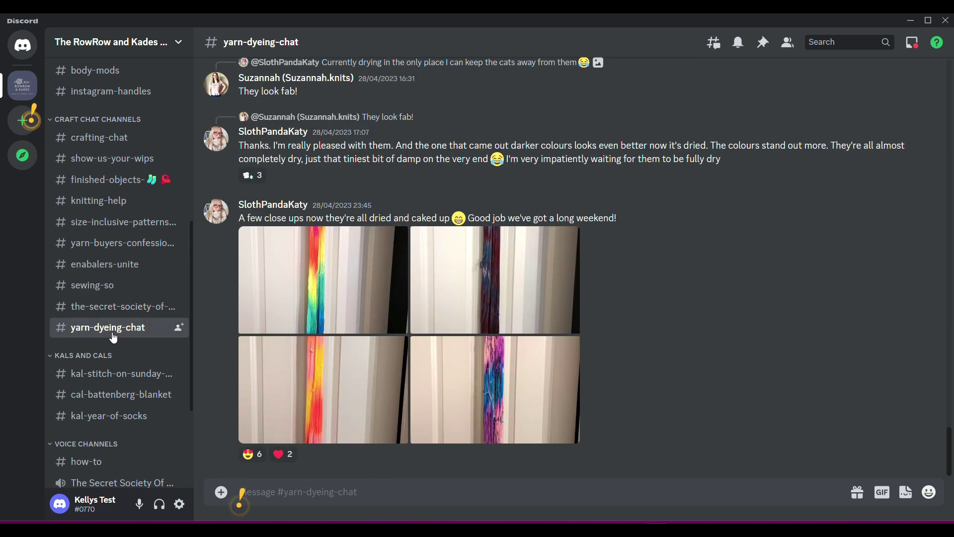
Step: Scroll back to the 14–15 April yarn-dyeing posts on food colouring and mordants
scroll(572, 264, "up", 15)
scroll(572, 263, "up", 15)
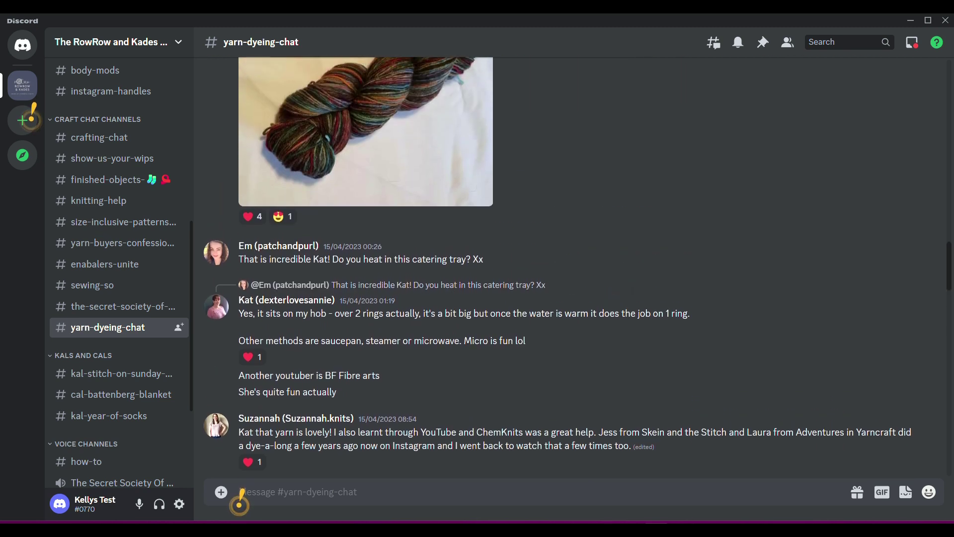
scroll(408, 268, "up", 15)
scroll(241, 495, "up", 15)
scroll(242, 495, "up", 8)
scroll(242, 495, "down", 7)
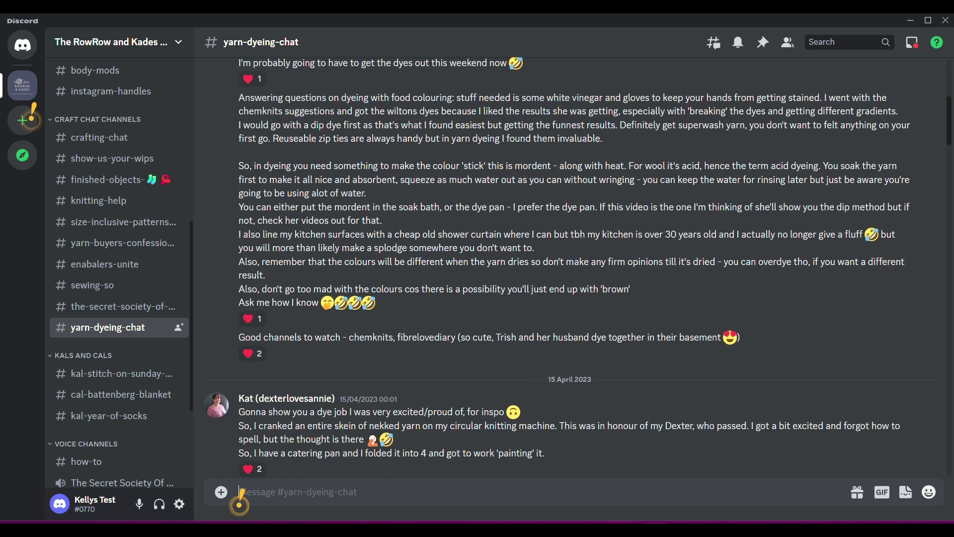
scroll(242, 494, "down", 15)
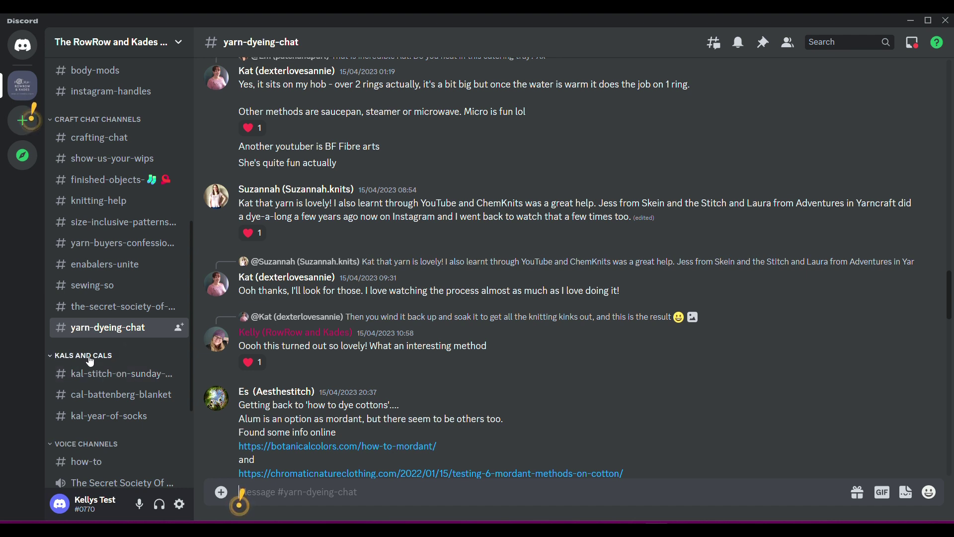
Step: Scroll through the posts in kal-stitch-on-sunday-blanket
left_click(109, 381)
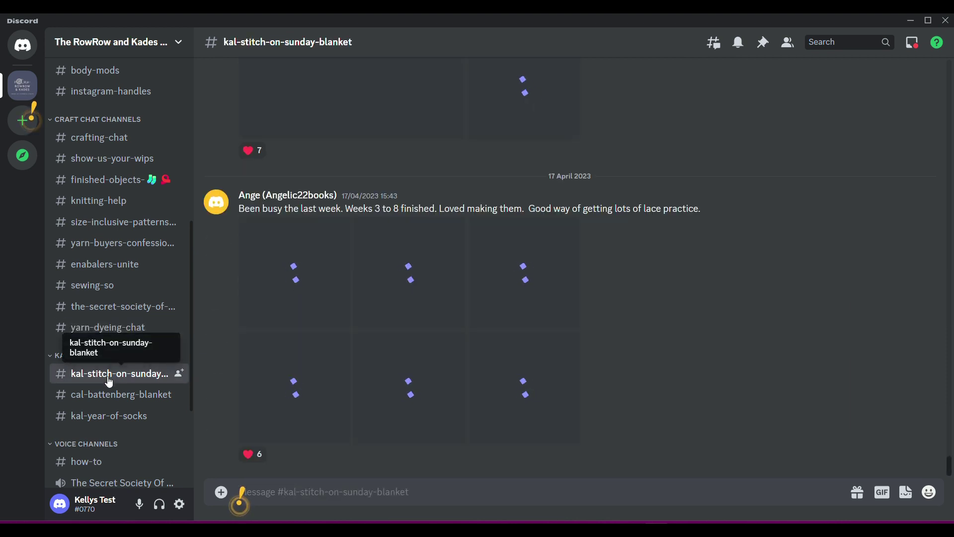
scroll(448, 269, "up", 15)
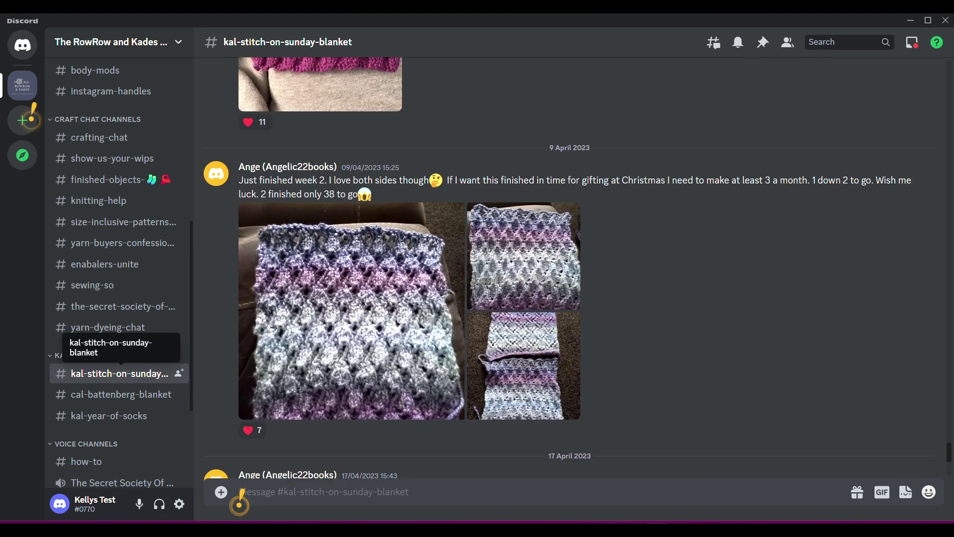
scroll(239, 497, "up", 15)
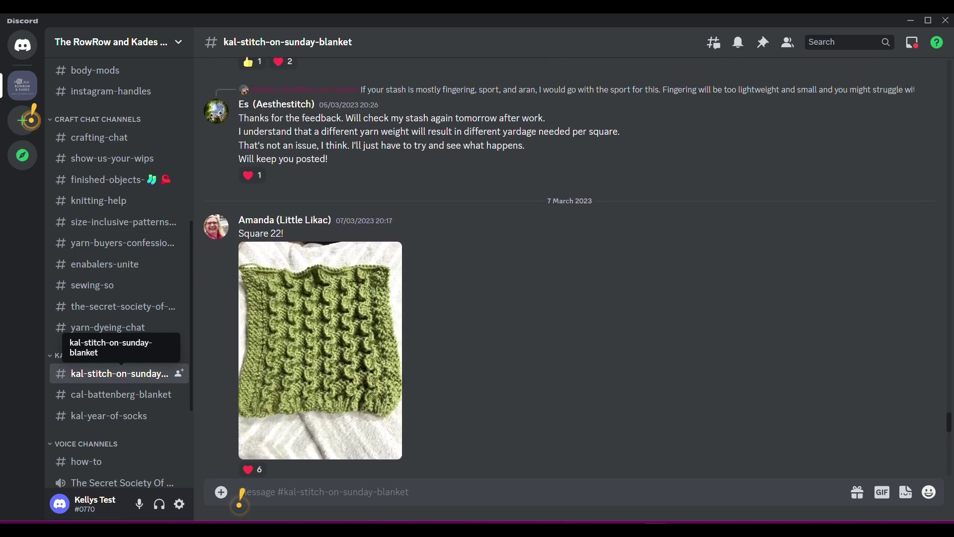
scroll(239, 497, "up", 10)
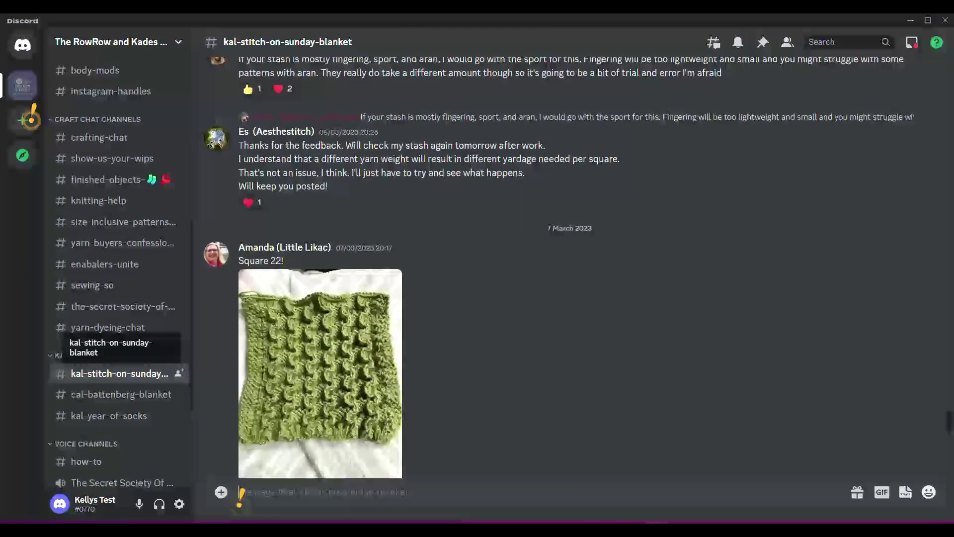
scroll(240, 494, "down", 20)
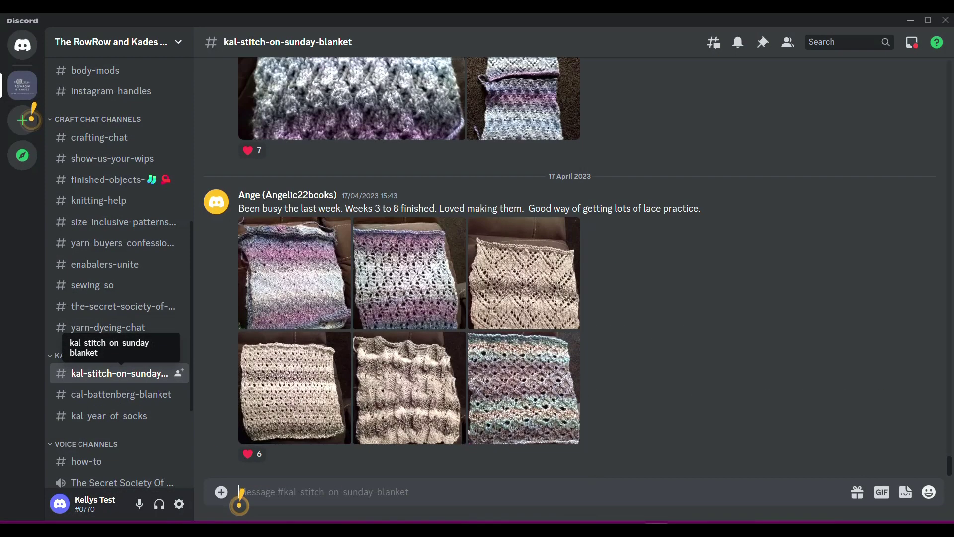
Step: Browse cal-battenberg-blanket's granny-square posts, then move on to kal-year-of-socks
left_click(105, 398)
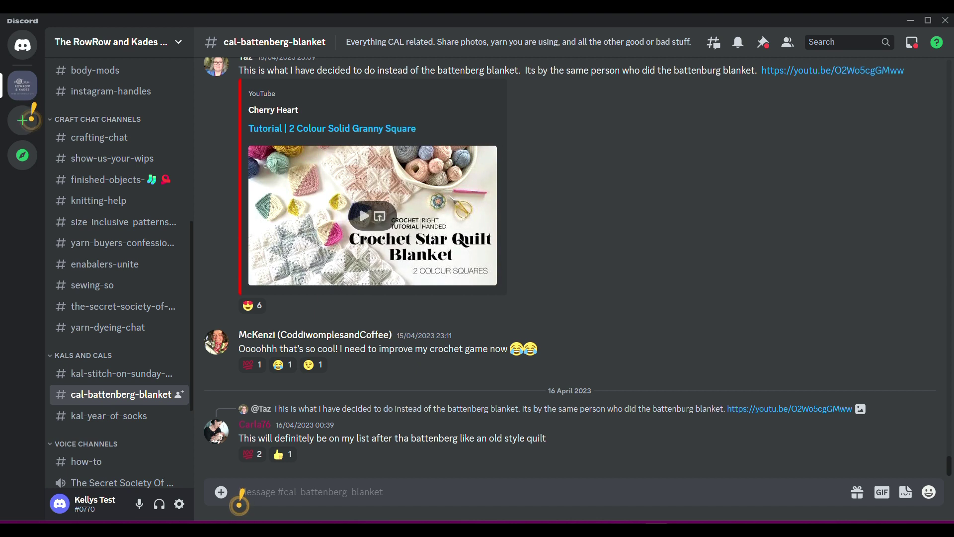
scroll(242, 493, "up", 15)
scroll(241, 494, "up", 10)
scroll(242, 493, "up", 10)
scroll(242, 494, "up", 8)
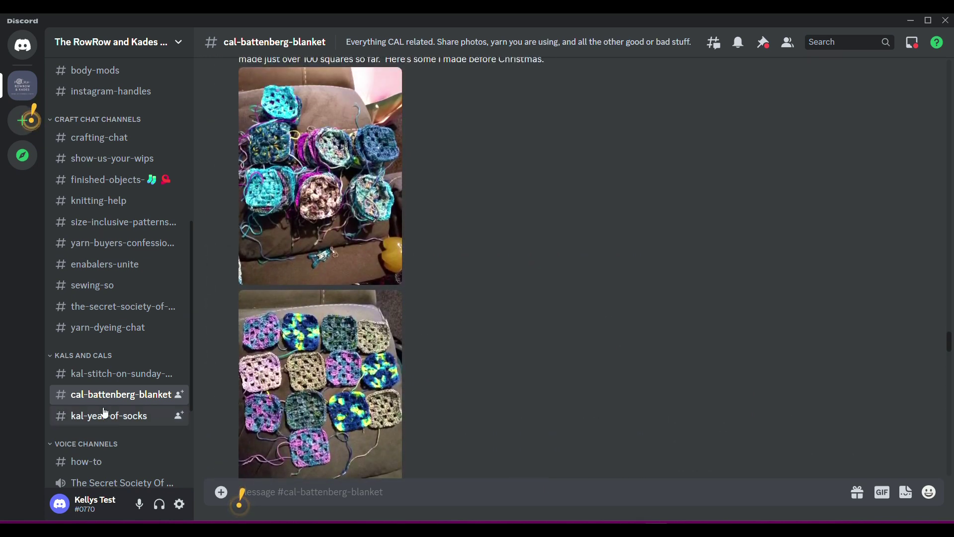
left_click(117, 420)
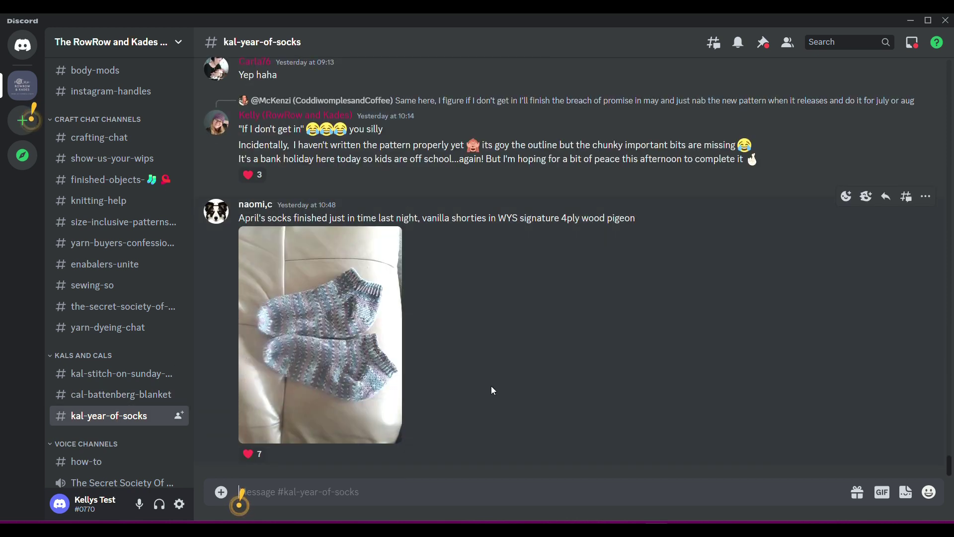
Step: Scroll back to the 27 April finished-sock posts and show the pinned messages with Ctrl+P
scroll(493, 391, "up", 15)
scroll(497, 268, "up", 10)
scroll(498, 268, "up", 10)
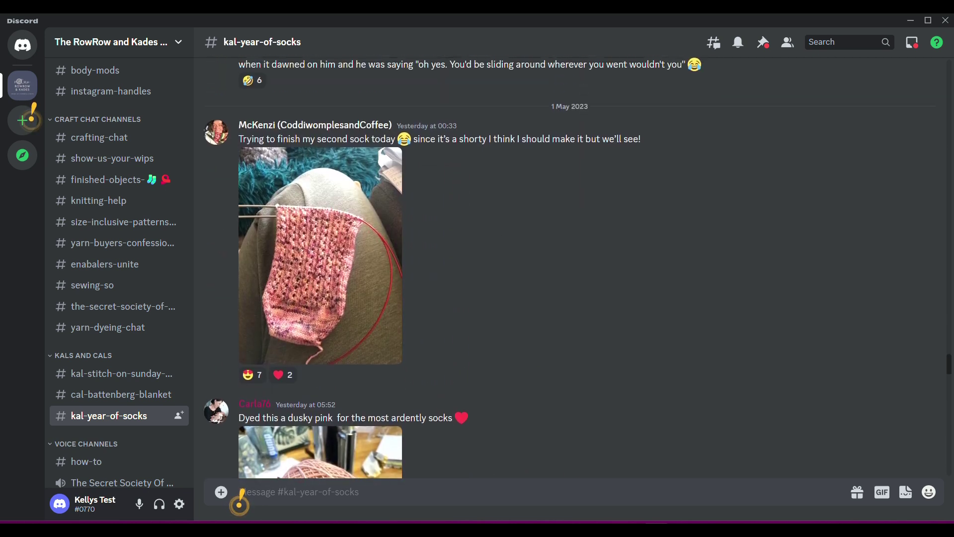
scroll(497, 269, "up", 10)
scroll(239, 497, "up", 10)
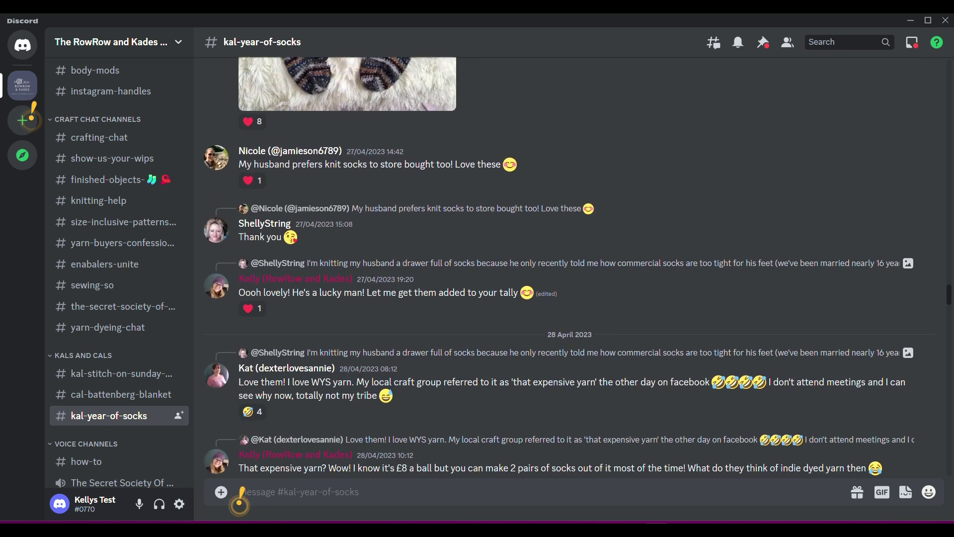
scroll(240, 495, "up", 4)
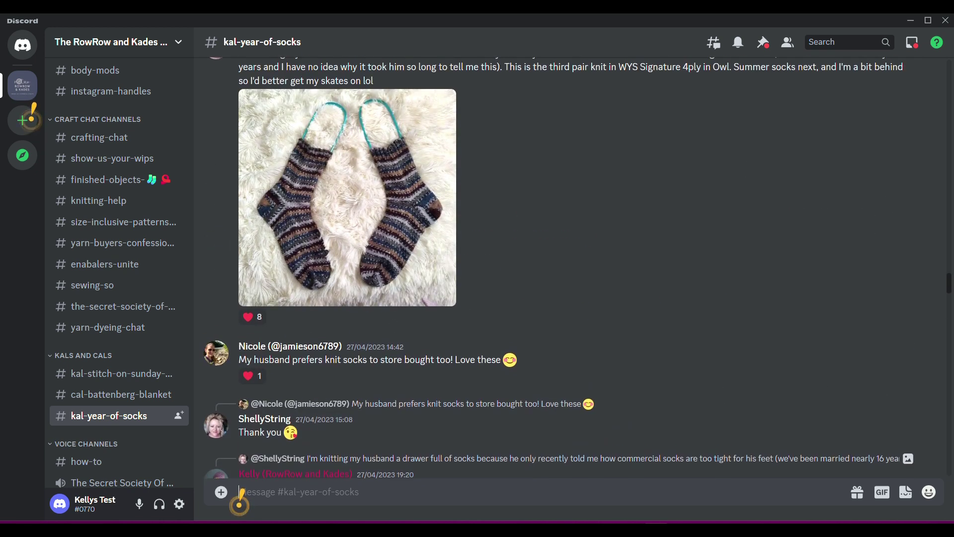
key("ctrl+p")
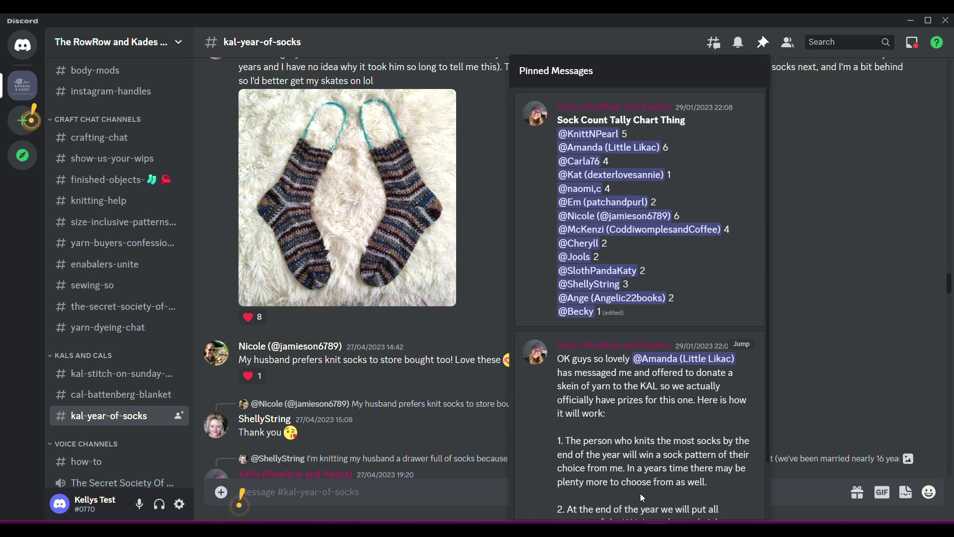
Step: Read the Sock Count Tally Chart and KAL prize rules pins, then close the popout
scroll(640, 497, "down", 2)
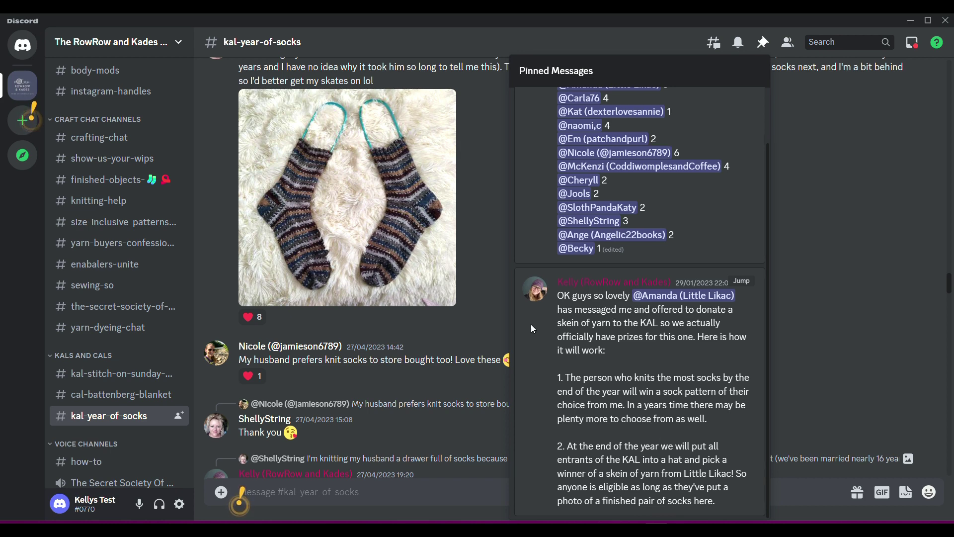
left_click(491, 296)
scroll(577, 330, "down", 20)
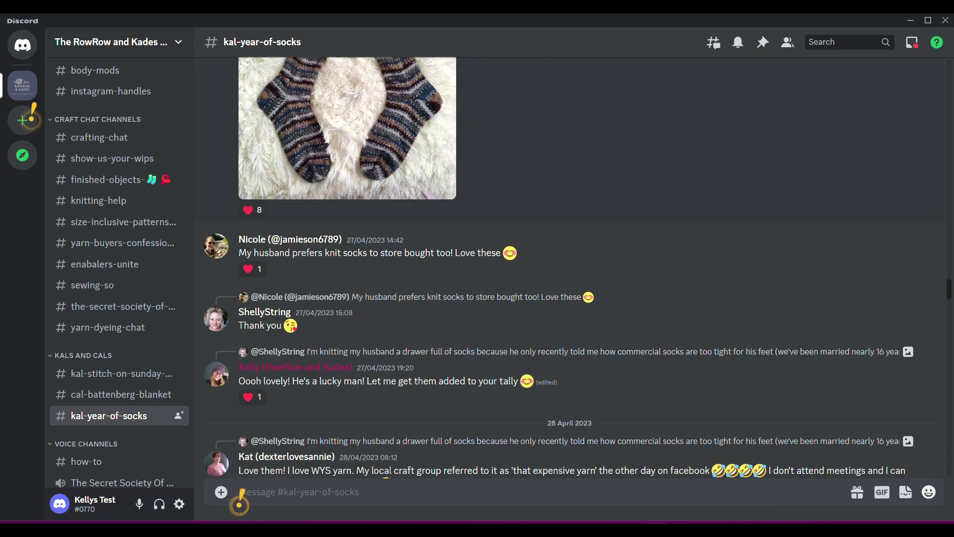
Step: Switch to the-secret-society-of-nerds-who-carry-yarn, landing on the 30 April sonwocky rescheduling vote
scroll(436, 323, "down", 8)
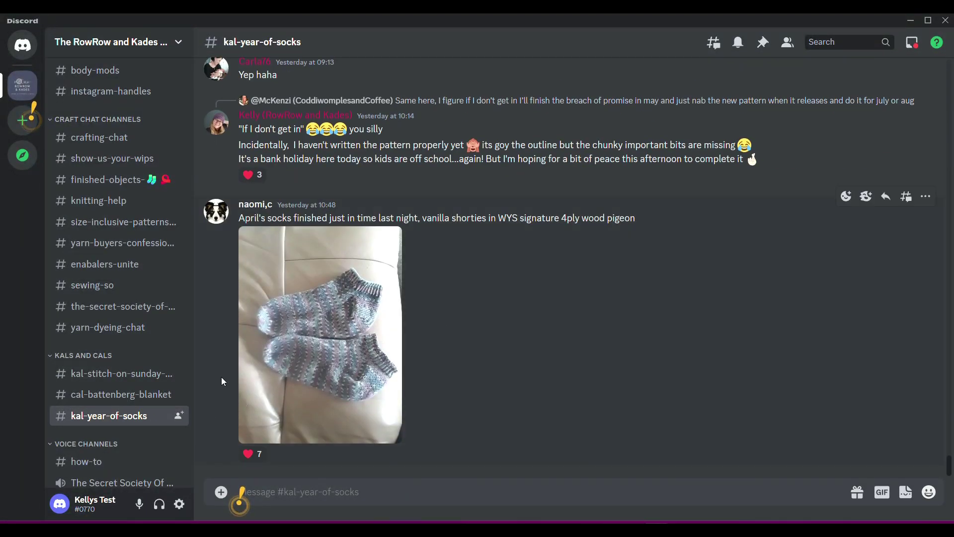
scroll(119, 249, "down", 3)
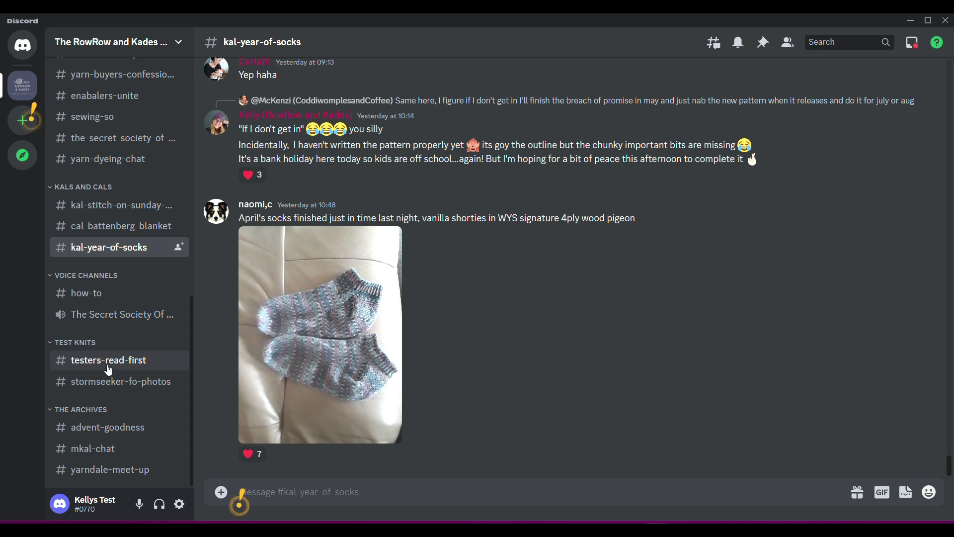
scroll(108, 387, "up", 5)
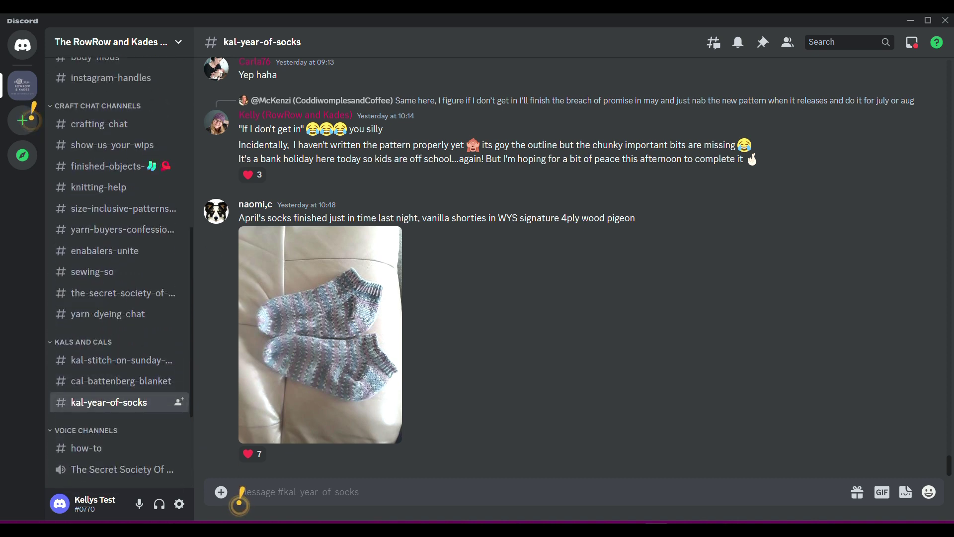
scroll(107, 396, "up", 3)
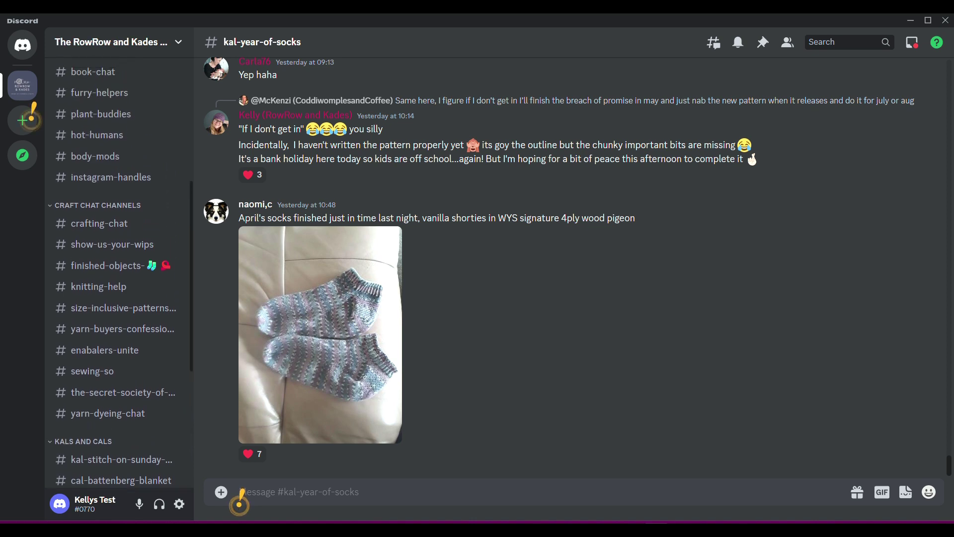
left_click(112, 399)
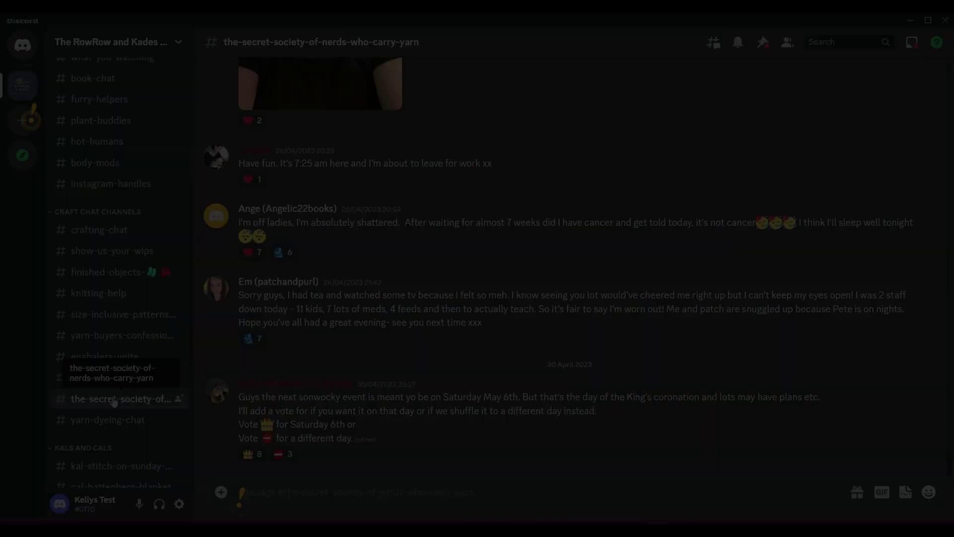